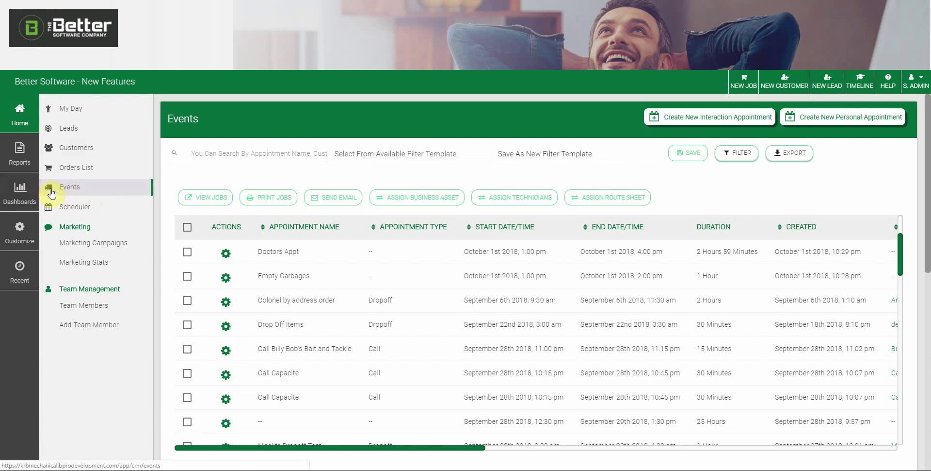
Collapse the Home navigation menu and examine the Events table's columns across its full width.
click(33, 115)
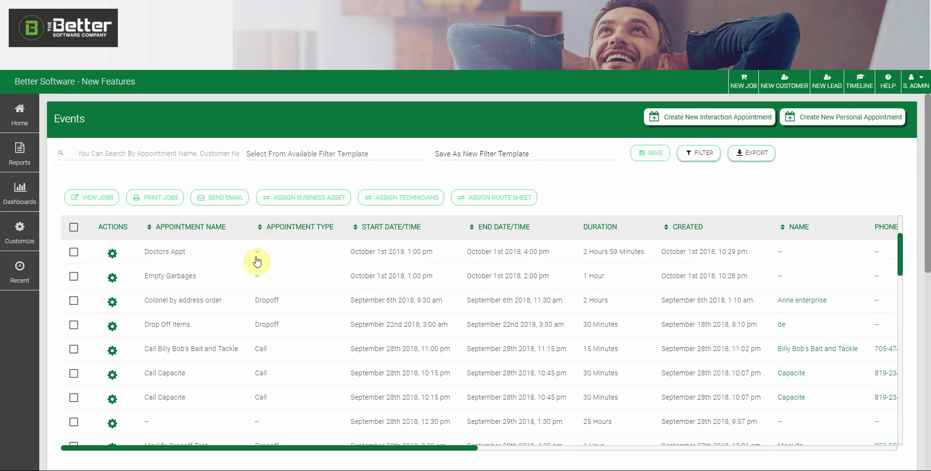
drag(354, 447, 787, 465)
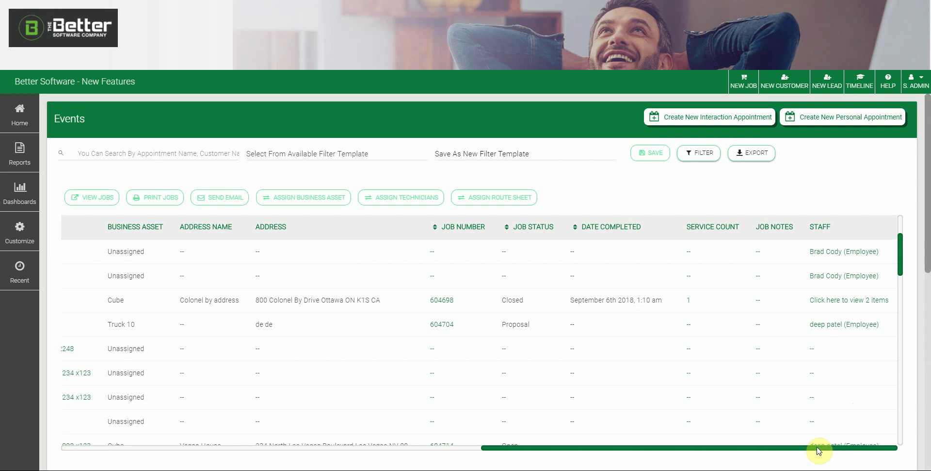
drag(752, 443, 357, 416)
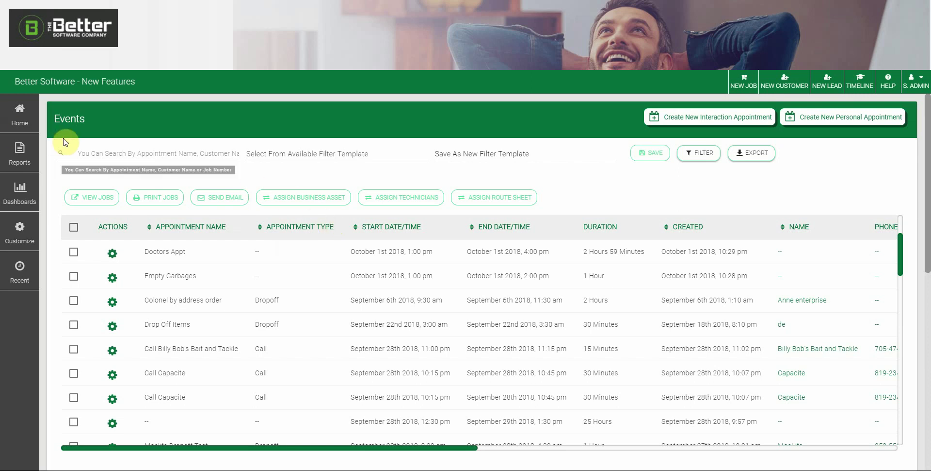
Examine the Events list's search field, its system and saved filter templates, and the field for naming a new filter template.
click(147, 152)
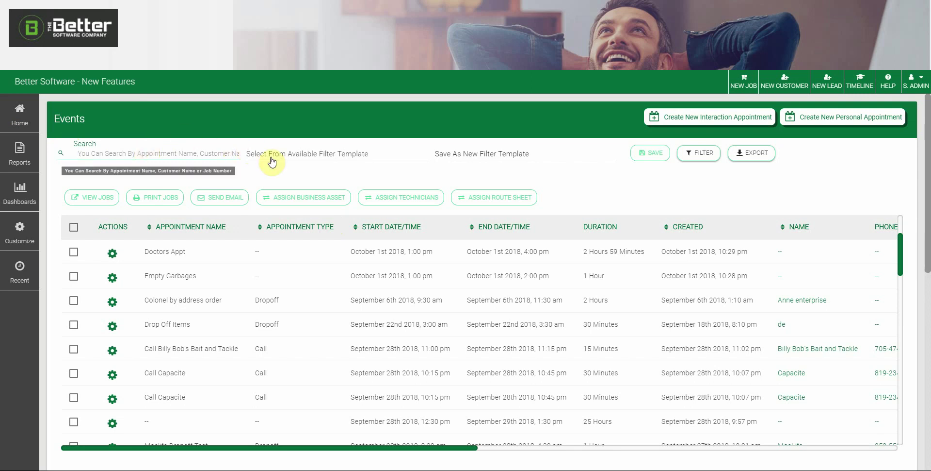
click(348, 155)
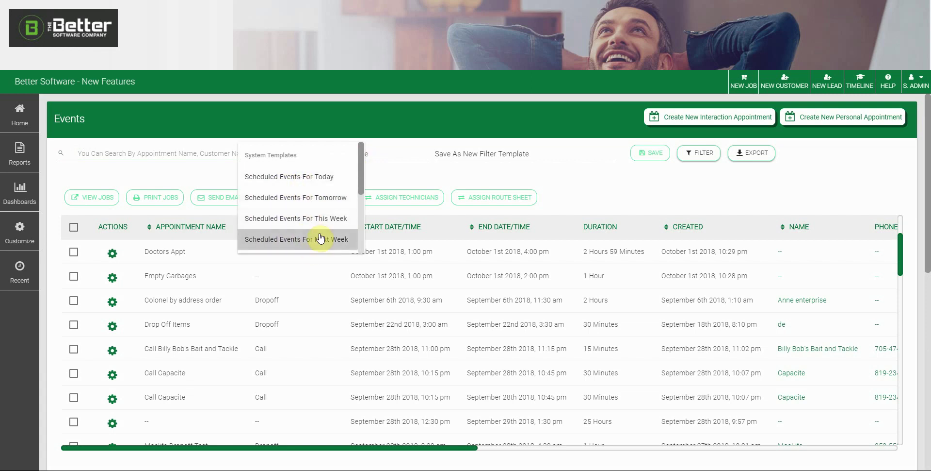
scroll(319, 236, down, 1)
scroll(320, 238, down, 1)
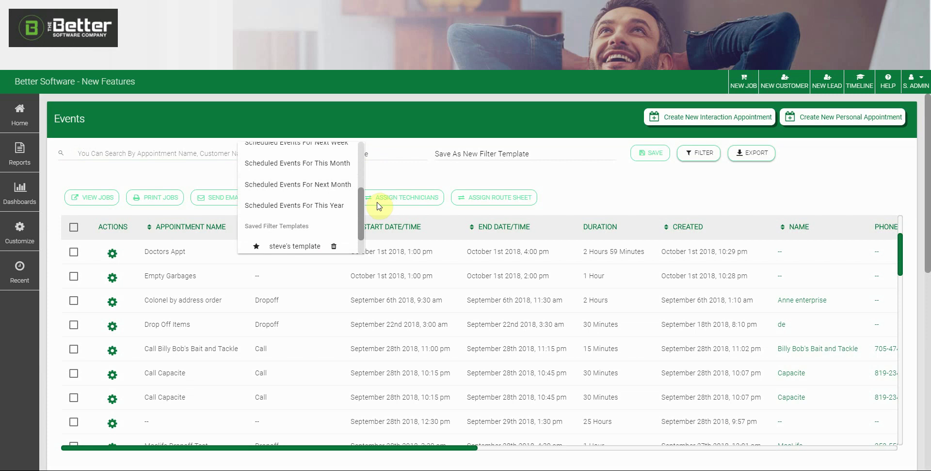
scroll(337, 213, down, 1)
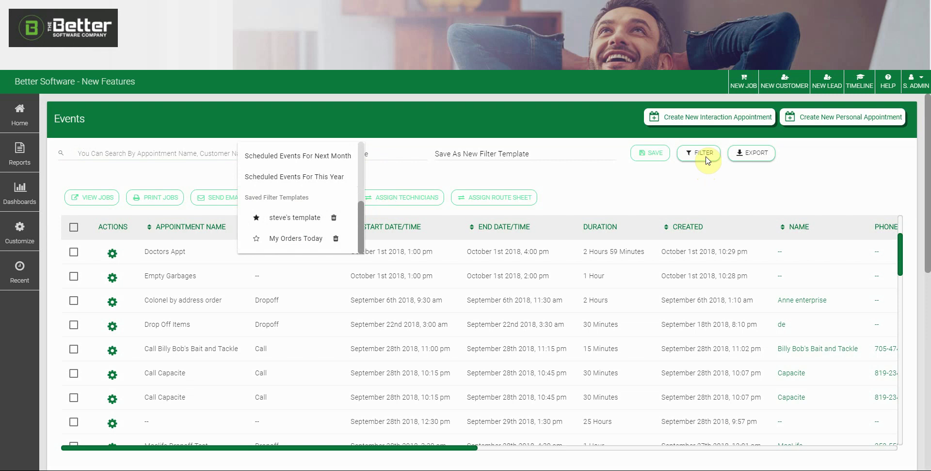
click(502, 155)
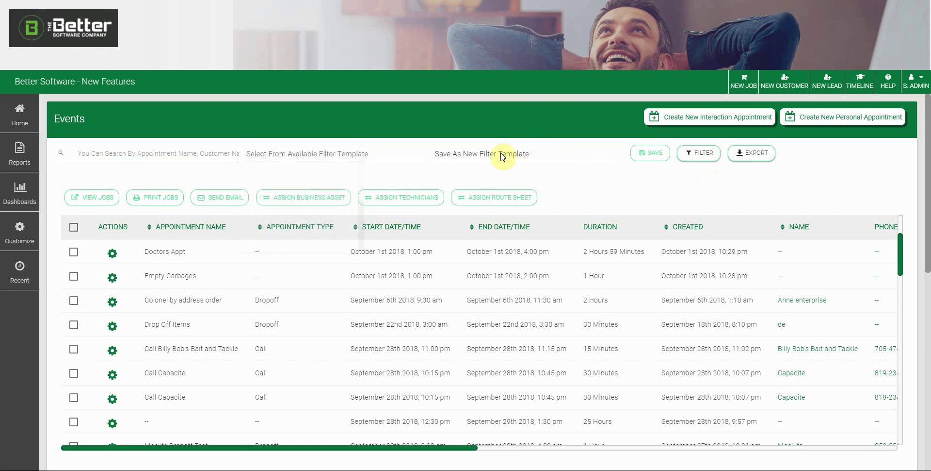
click(502, 156)
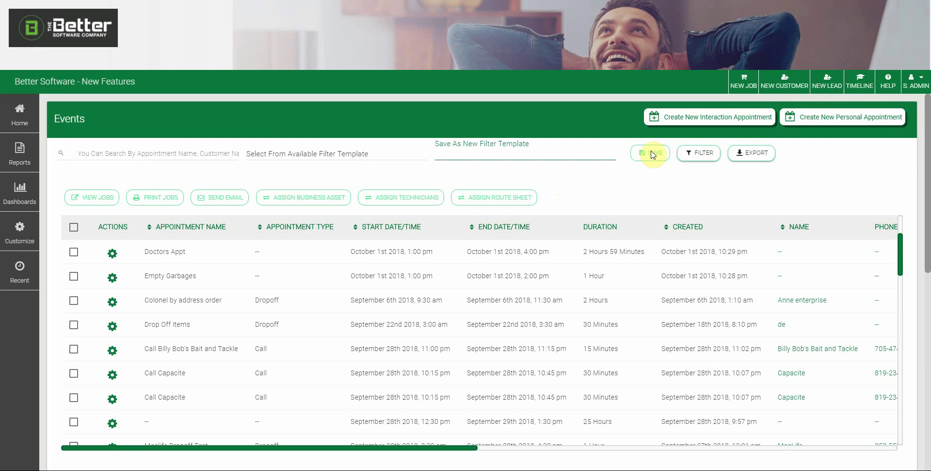
click(365, 156)
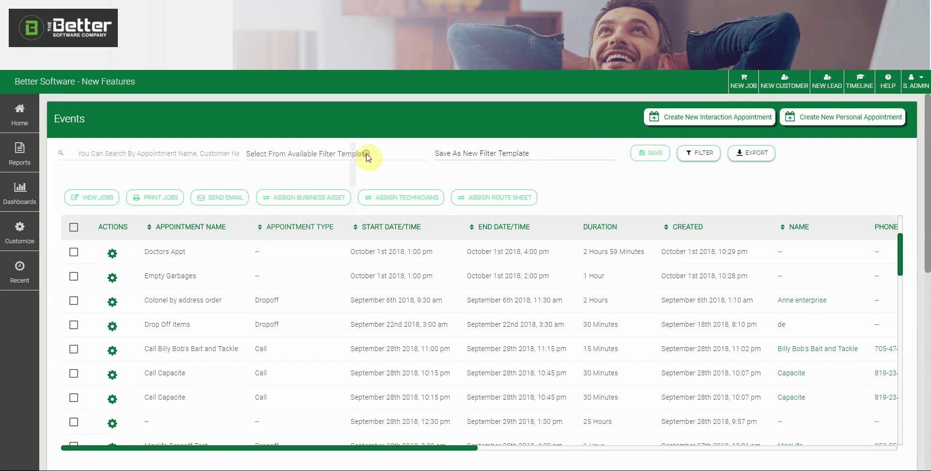
scroll(345, 173, down, 3)
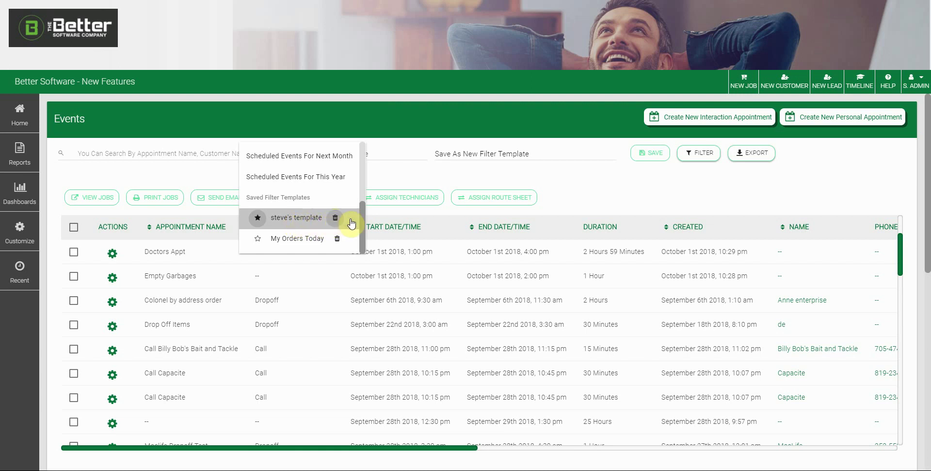
click(392, 174)
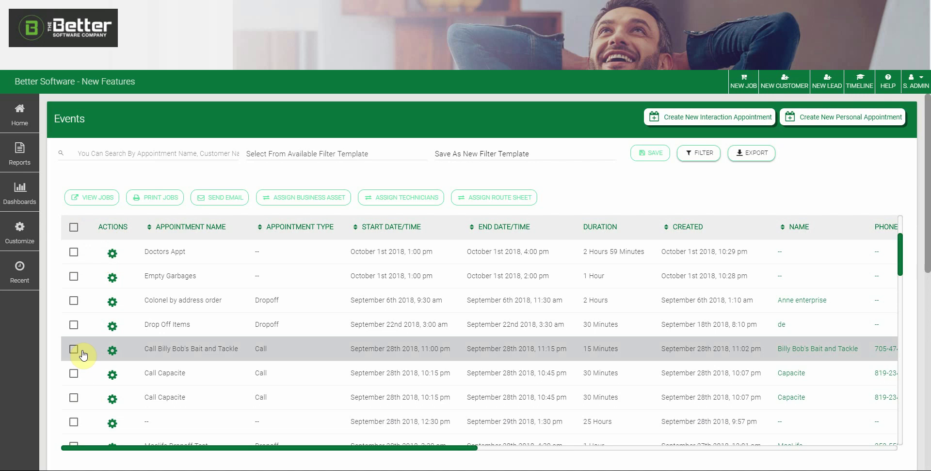
Try selecting the first two events and all events in the list, and clear the whole selection.
click(73, 253)
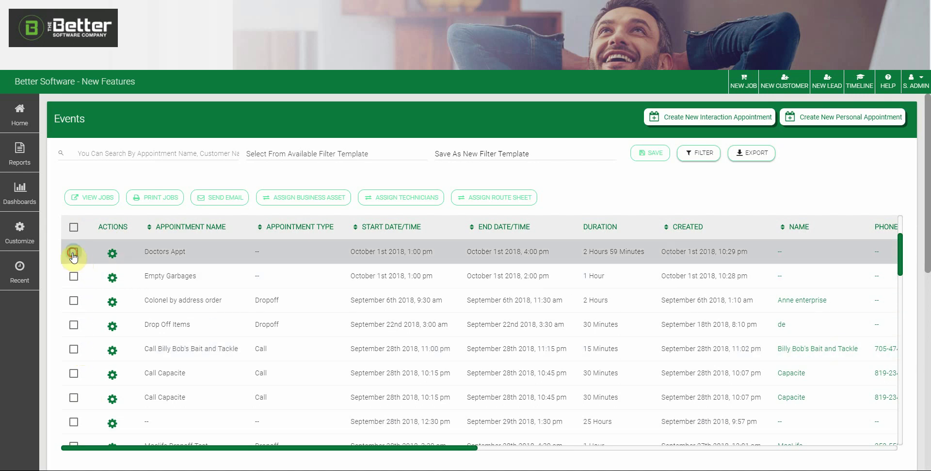
click(74, 289)
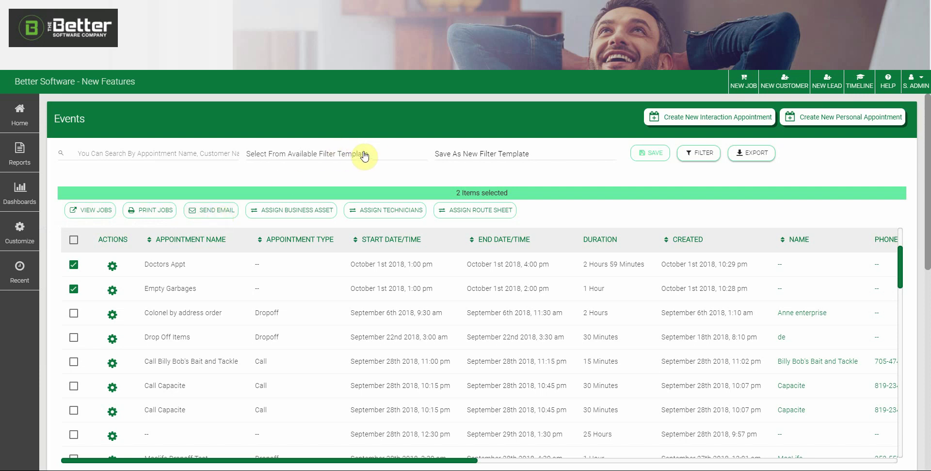
click(73, 239)
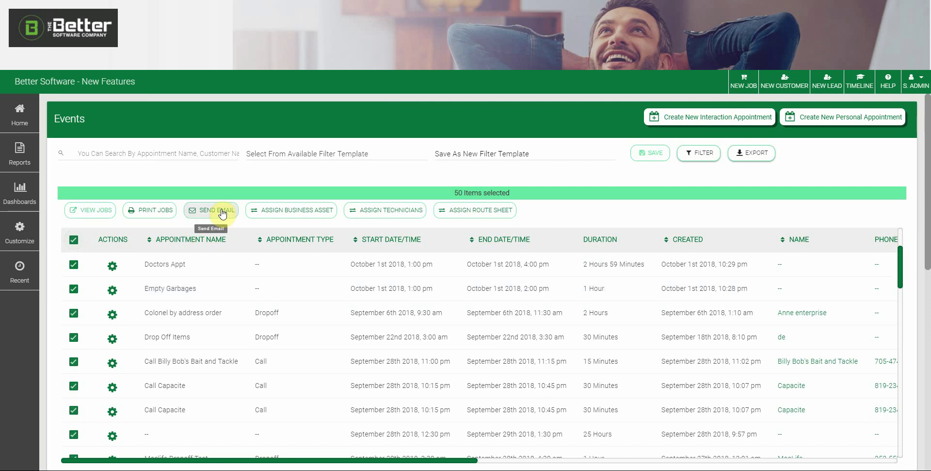
click(75, 241)
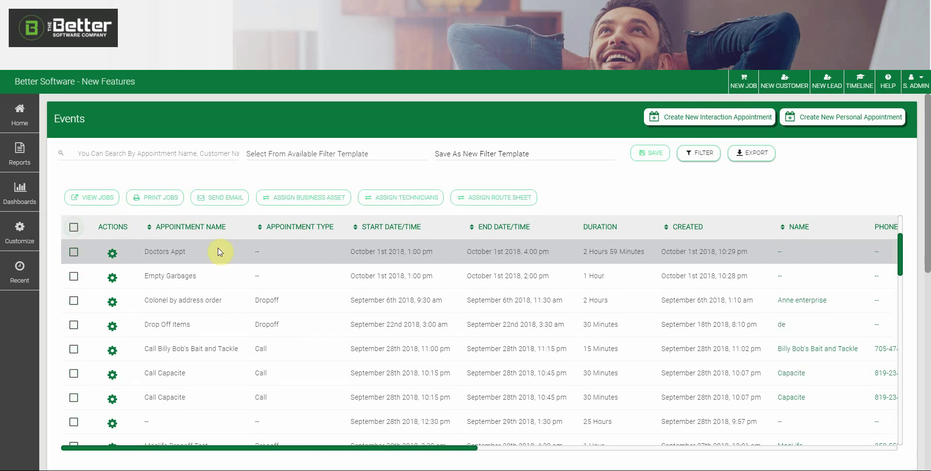
Select the Doctors Appt and Empty Garbages events and review the business assets that can be assigned to them.
click(74, 251)
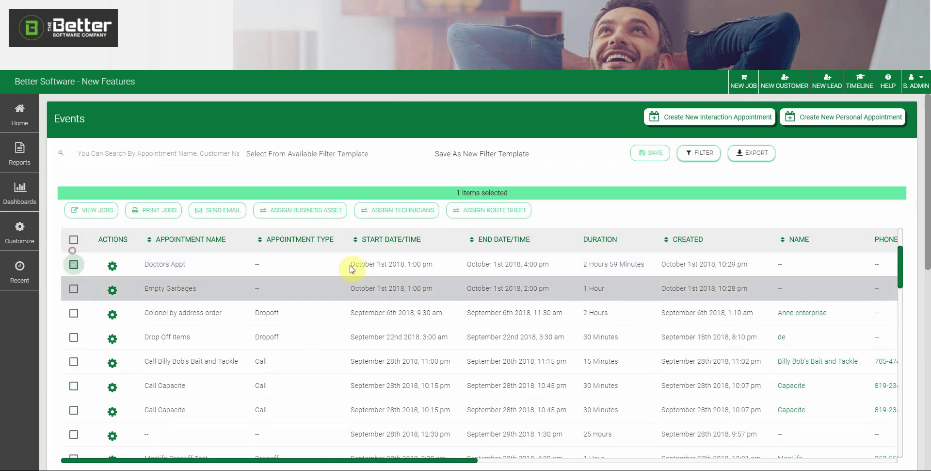
click(74, 289)
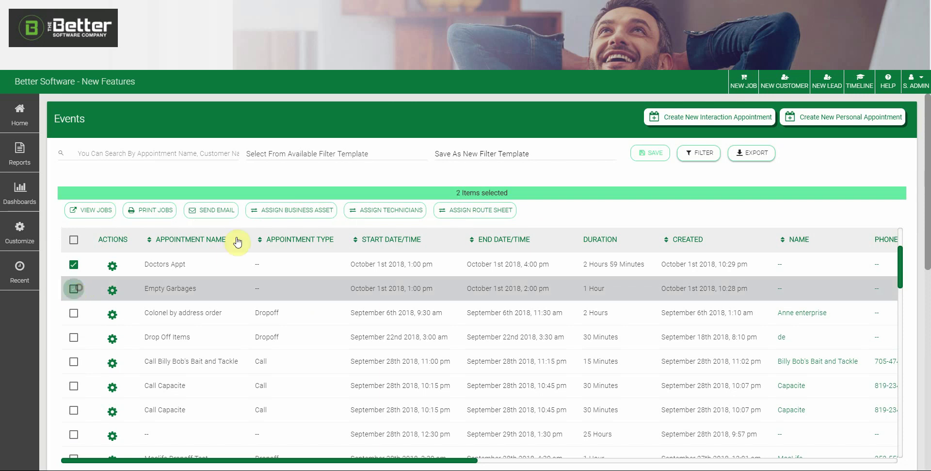
click(301, 216)
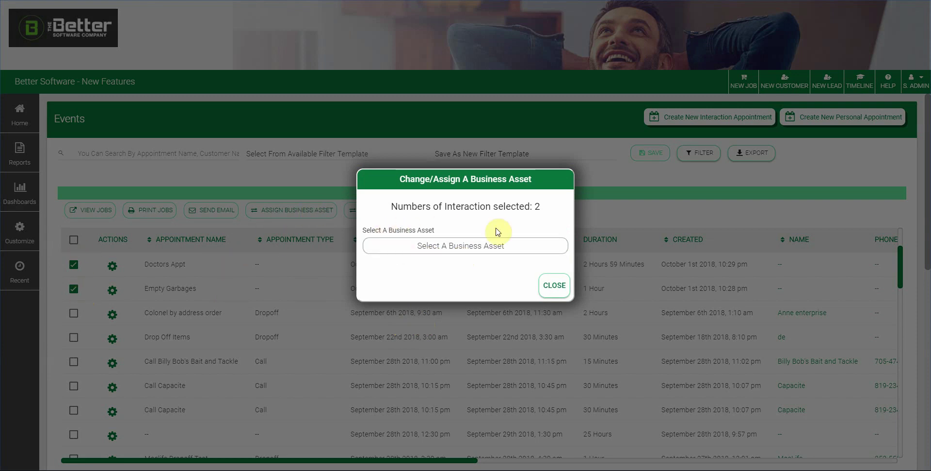
click(479, 248)
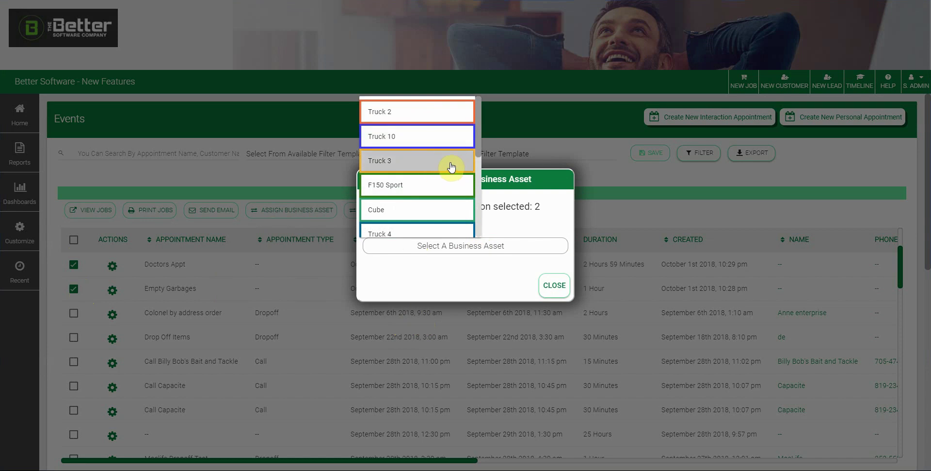
scroll(460, 165, down, 1)
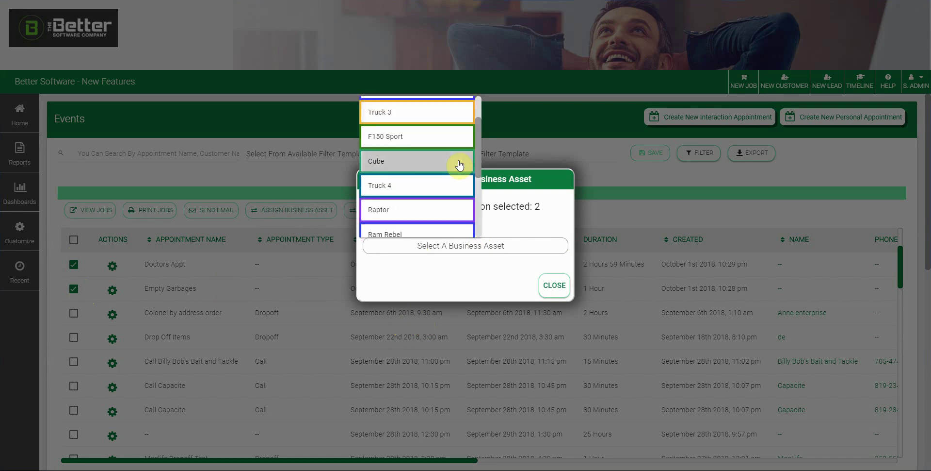
scroll(437, 177, down, 1)
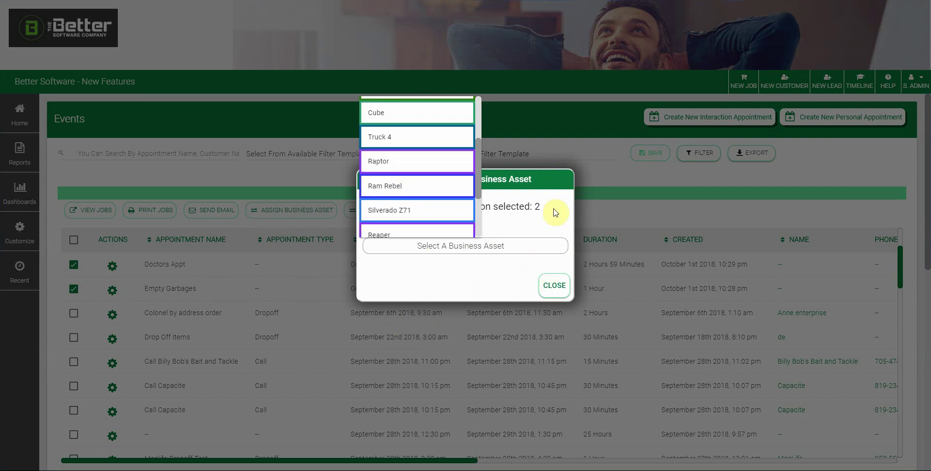
click(554, 287)
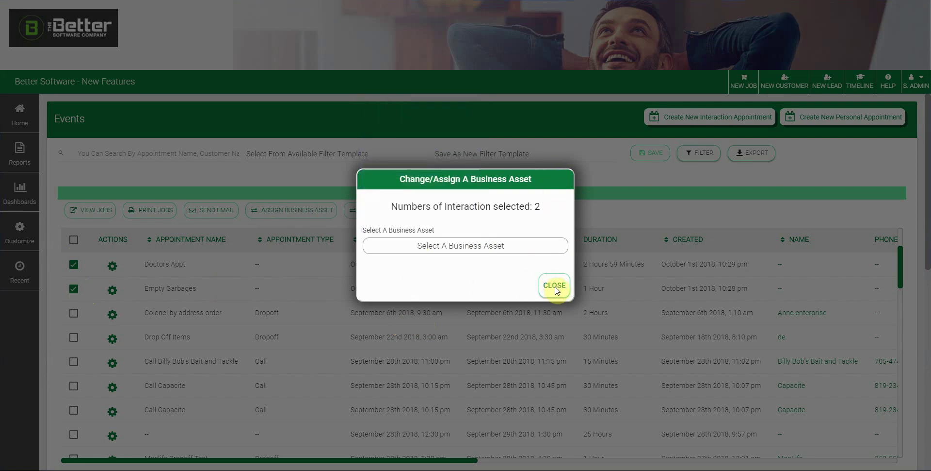
click(554, 286)
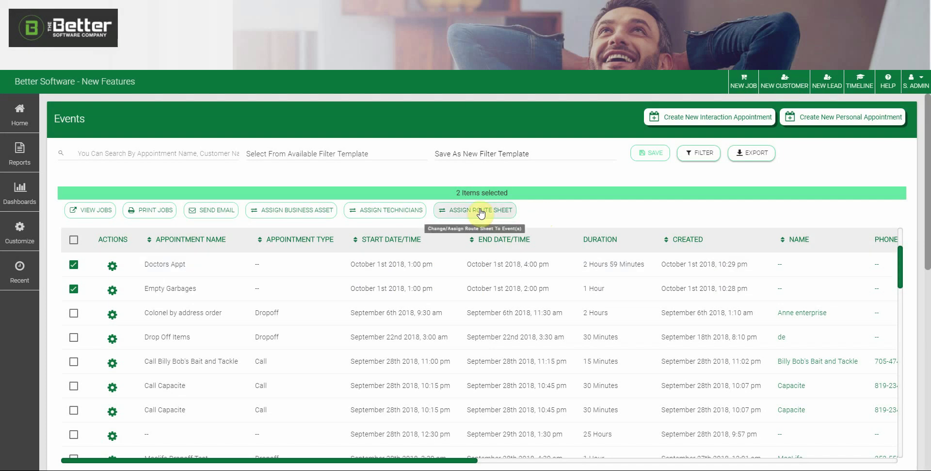
Assign the first listed technician to the selected Doctors Appt and Empty Garbages events.
click(400, 211)
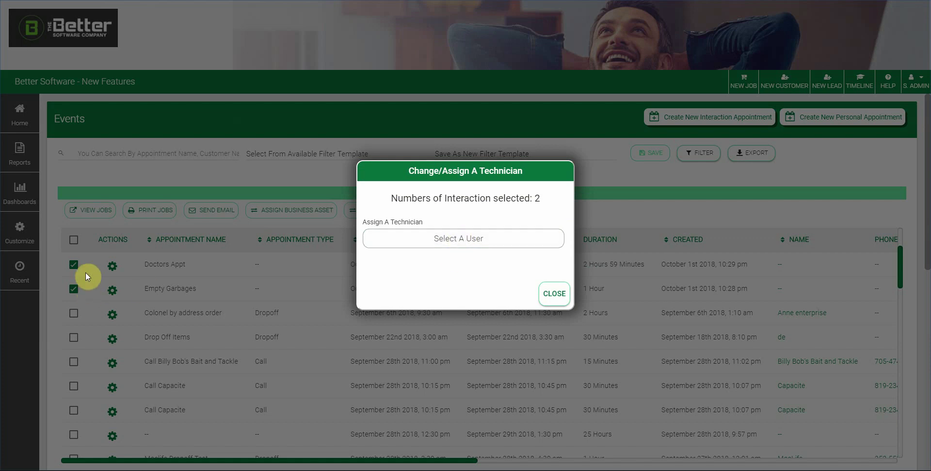
click(477, 244)
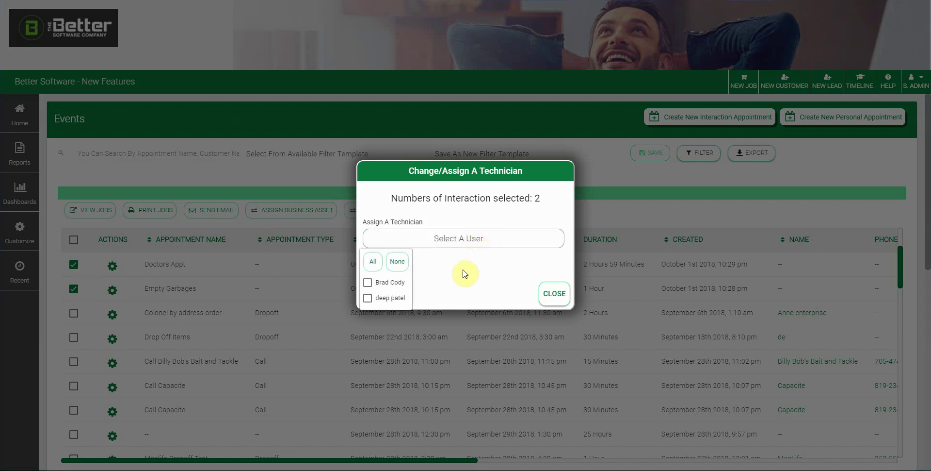
click(368, 282)
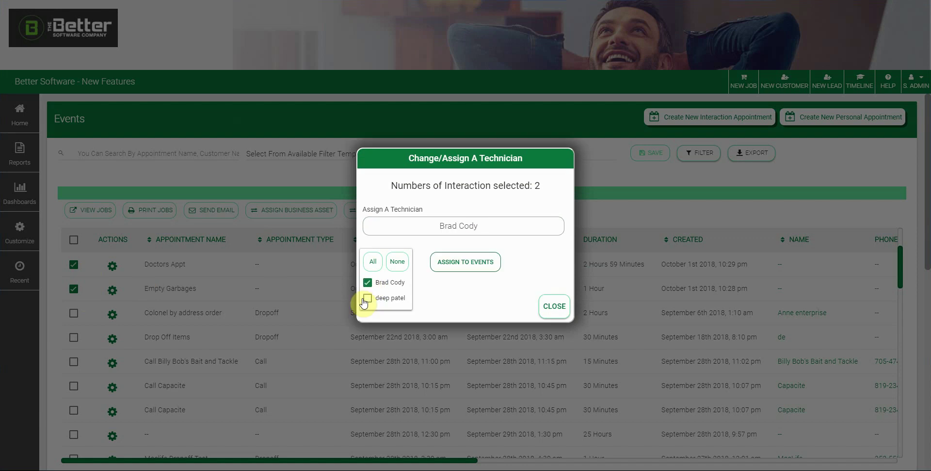
click(476, 263)
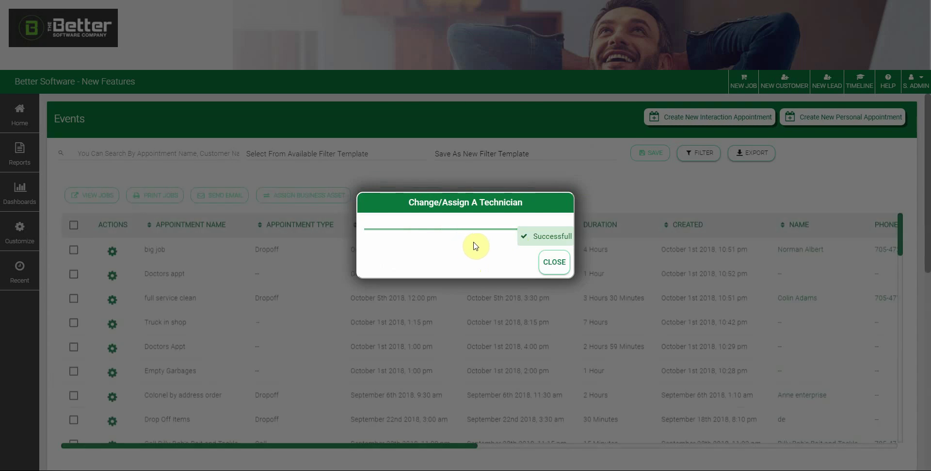
click(554, 262)
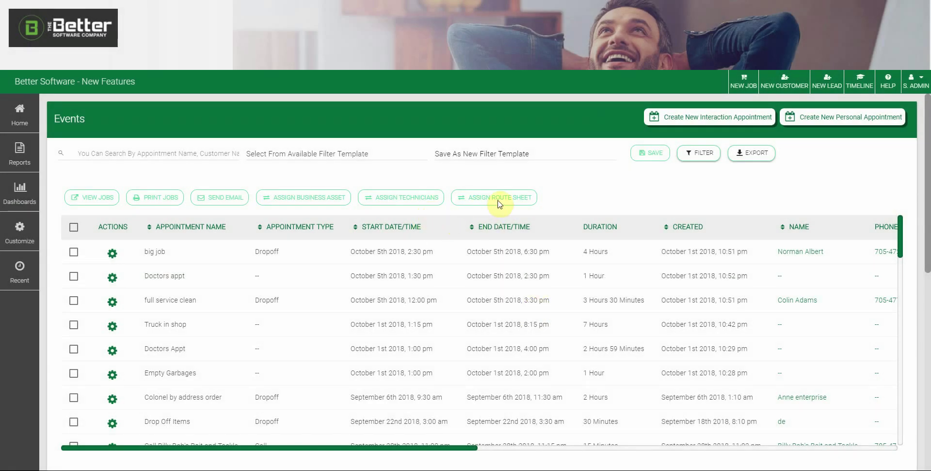
Try selecting the big job, Doctors appt and full service clean events plus all remaining events, and clear the selection.
click(74, 251)
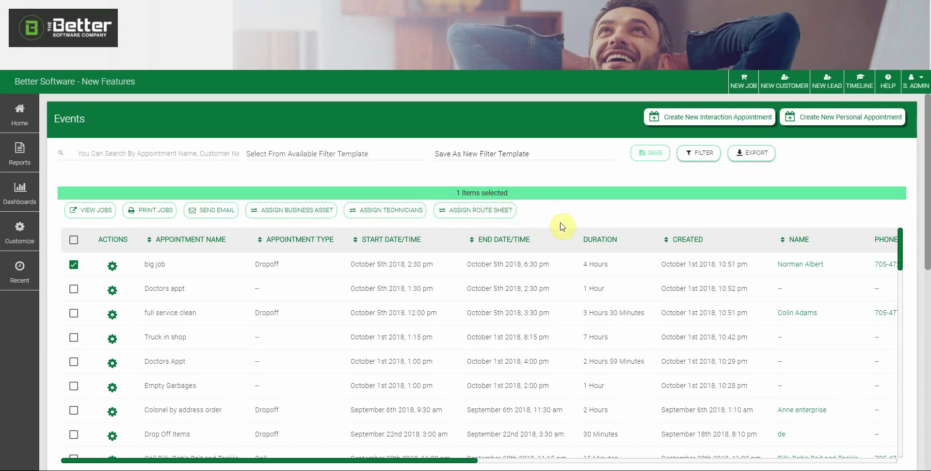
click(74, 288)
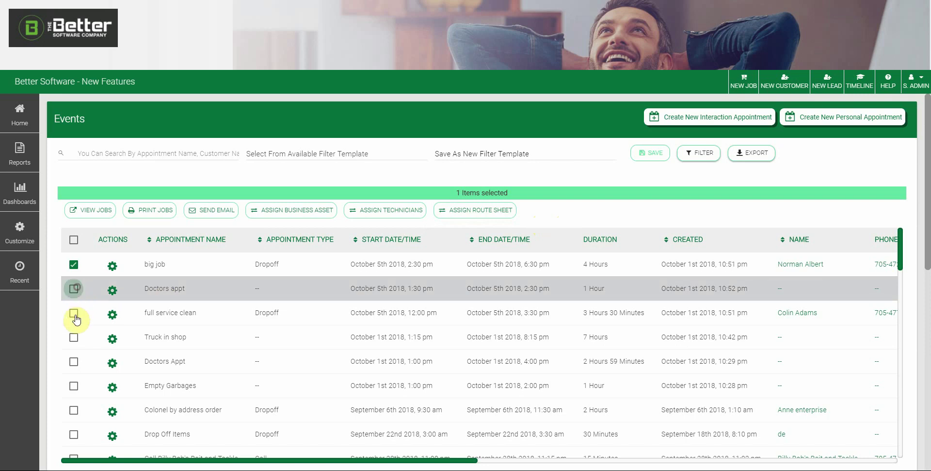
click(73, 313)
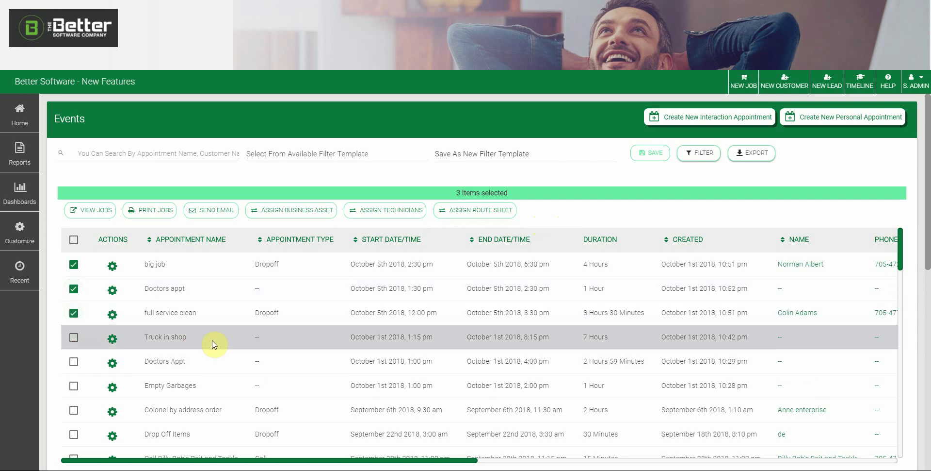
click(75, 241)
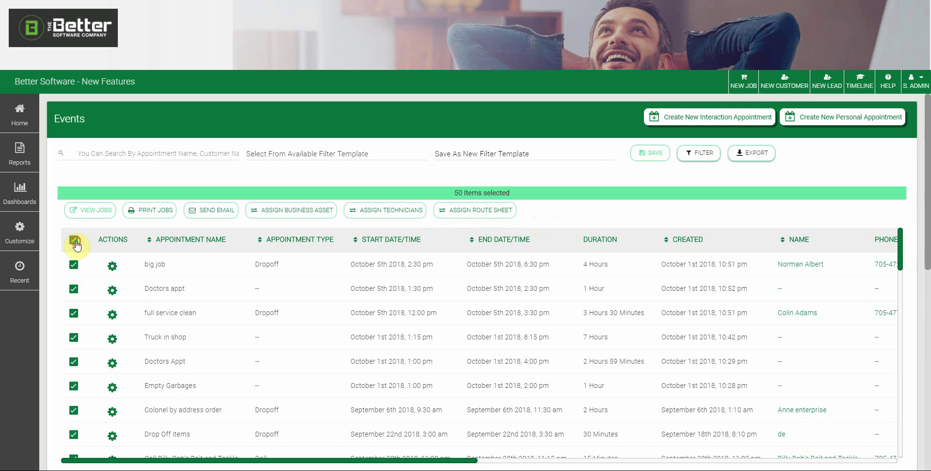
click(75, 241)
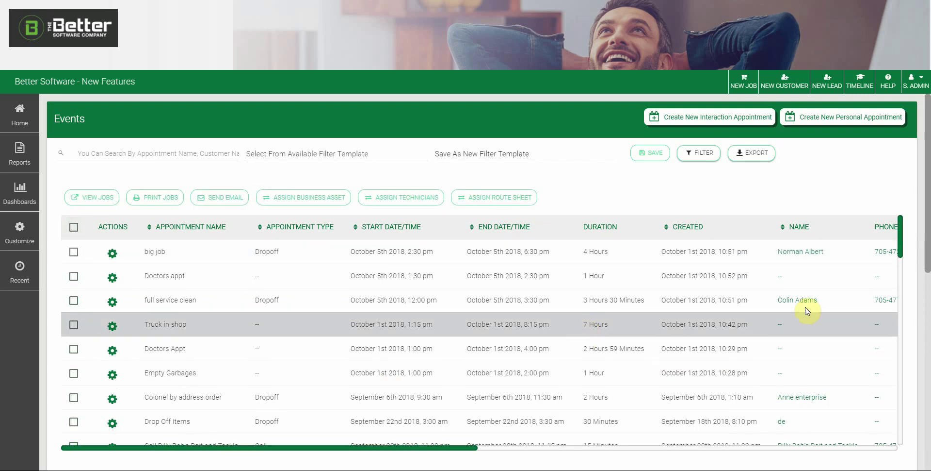
Review the available rows-per-page options for the events list without changing the current setting.
scroll(918, 290, down, 1)
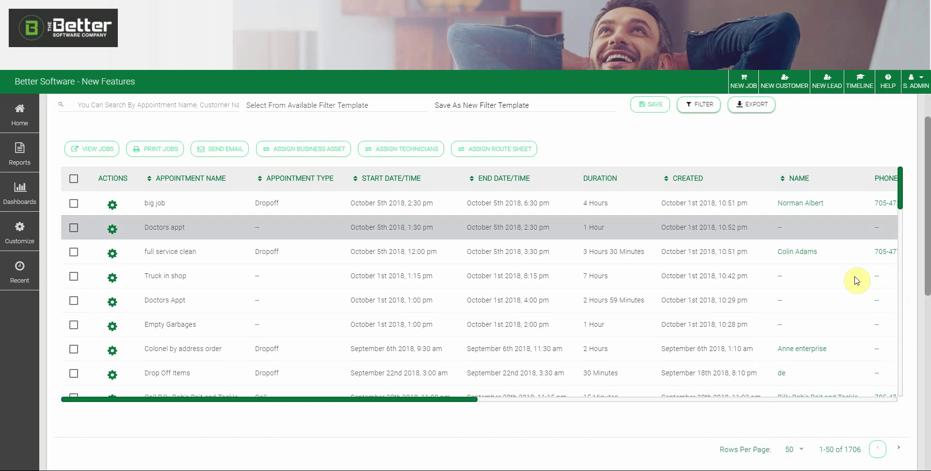
click(795, 453)
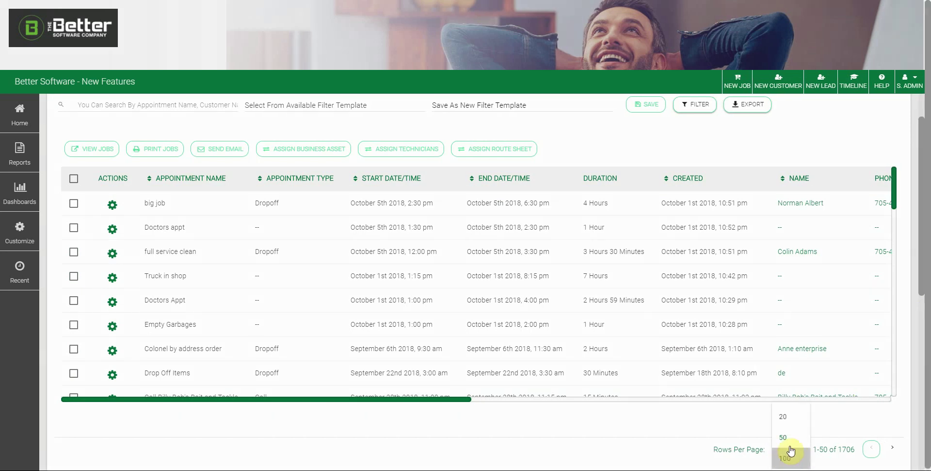
click(834, 421)
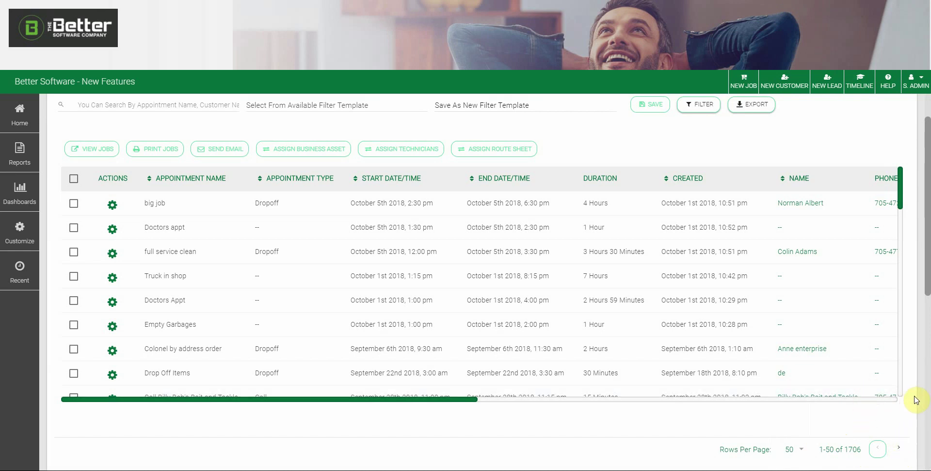
scroll(915, 394, up, 1)
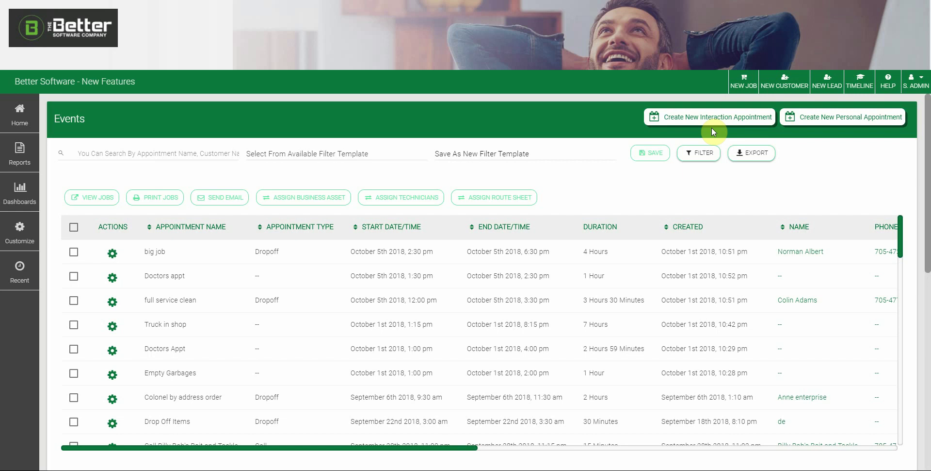
Open a new interaction appointment and review its customer, lead, call or meeting, date, time, duration and note fields.
click(705, 124)
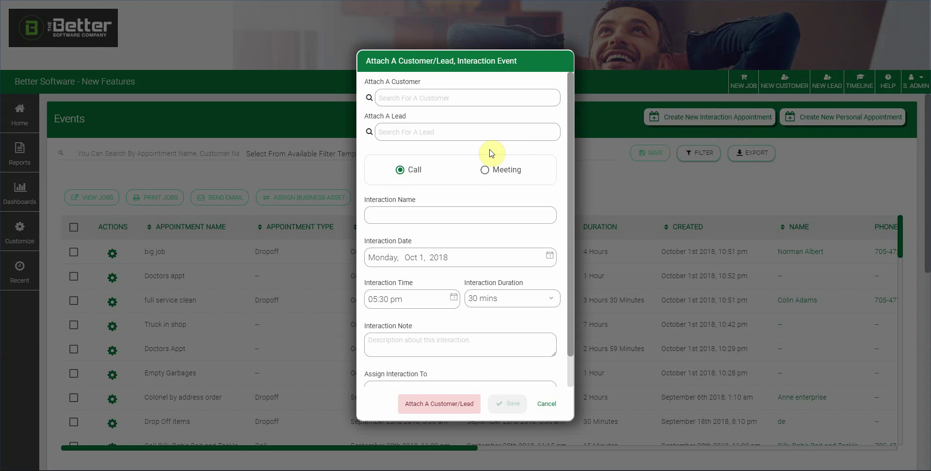
click(430, 99)
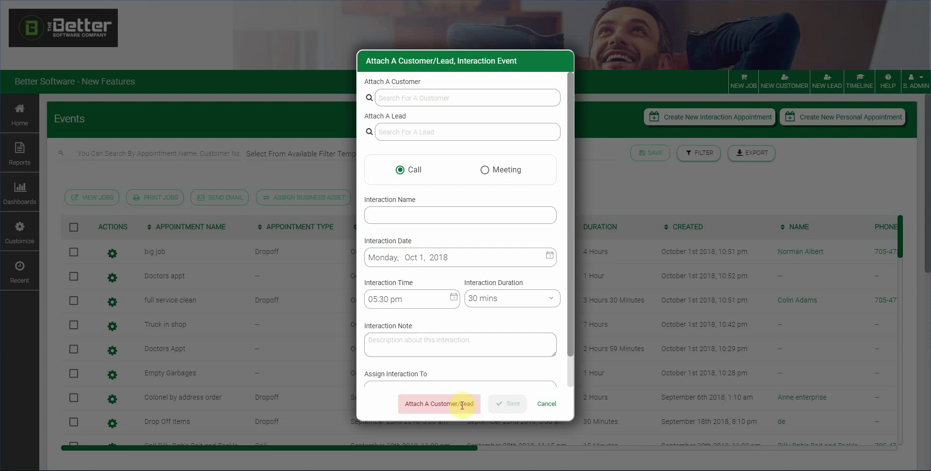
click(427, 99)
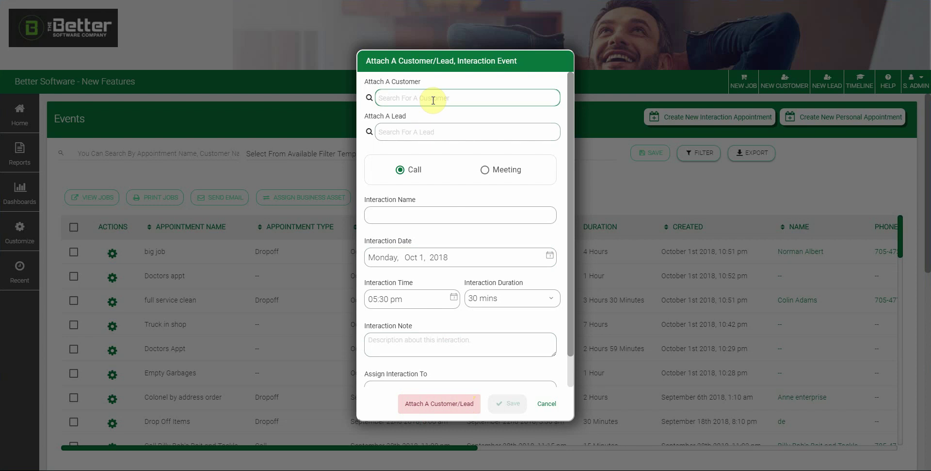
click(427, 135)
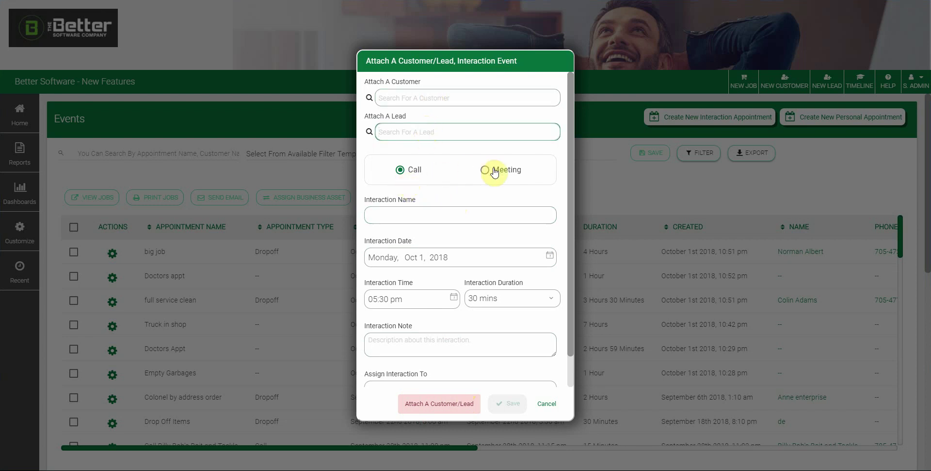
scroll(395, 177, down, 1)
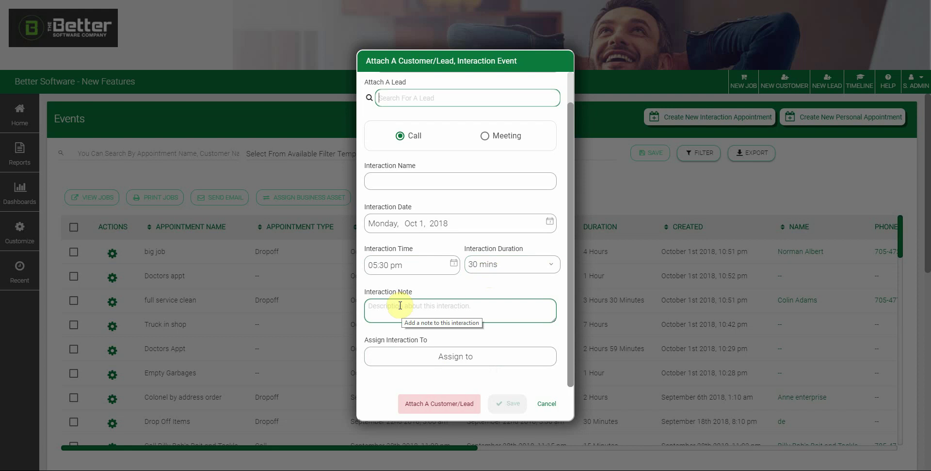
Try assigning the interaction to the first listed user, and cancel the new interaction appointment.
click(440, 363)
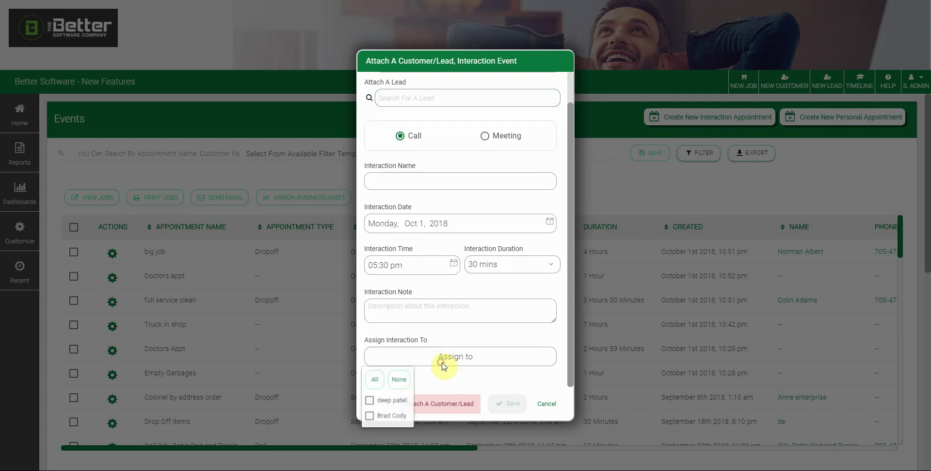
click(370, 402)
click(487, 381)
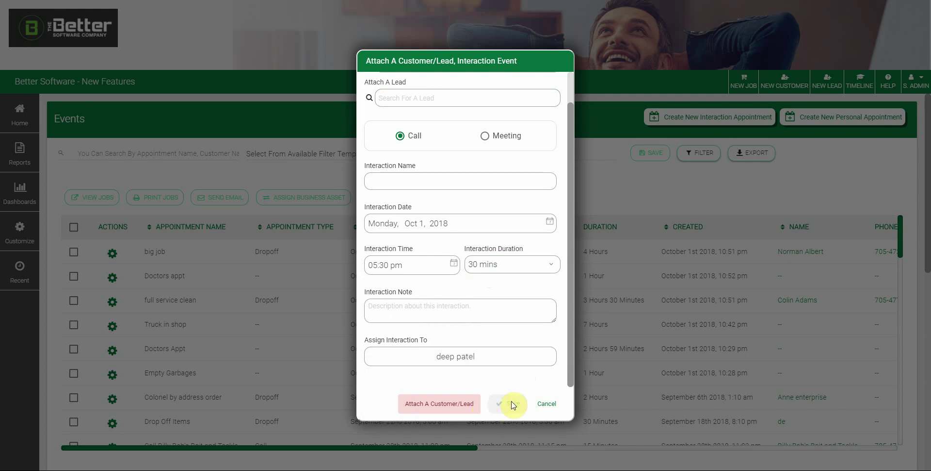
click(551, 410)
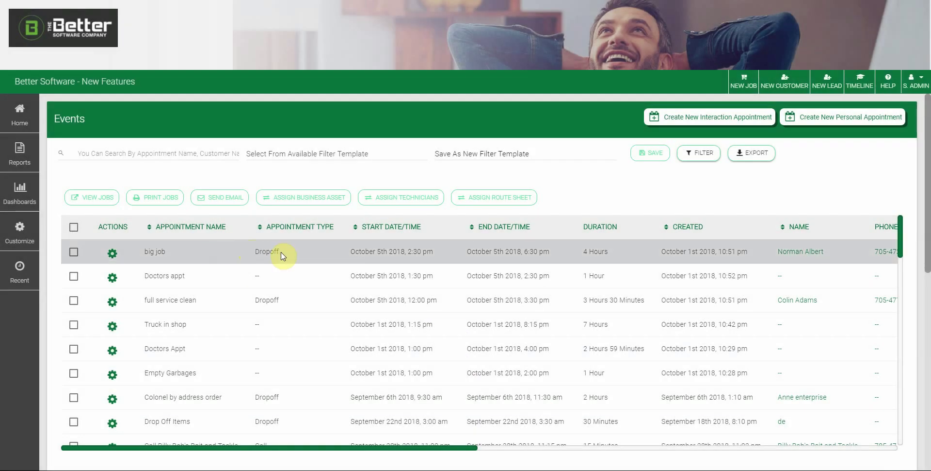
Create a new personal appointment named "Doctor Appt." and give it the red appointment colour.
click(857, 124)
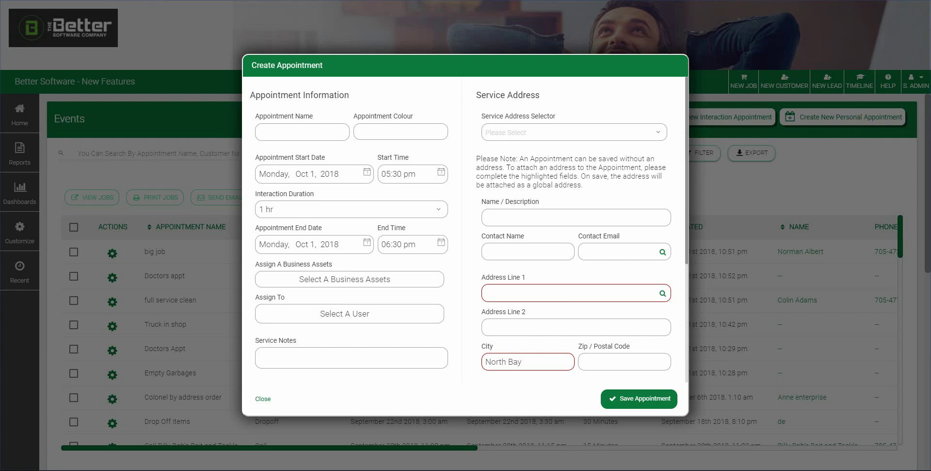
click(308, 127)
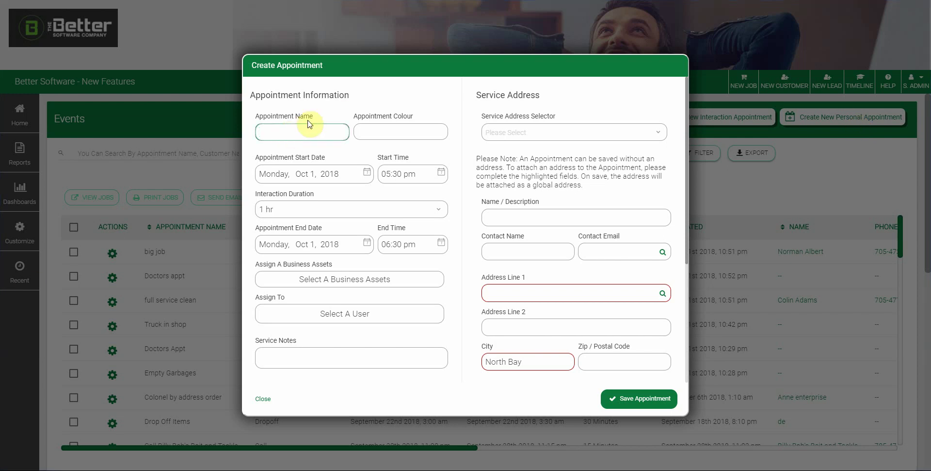
text(Doctor Appt)
text(.)
click(395, 131)
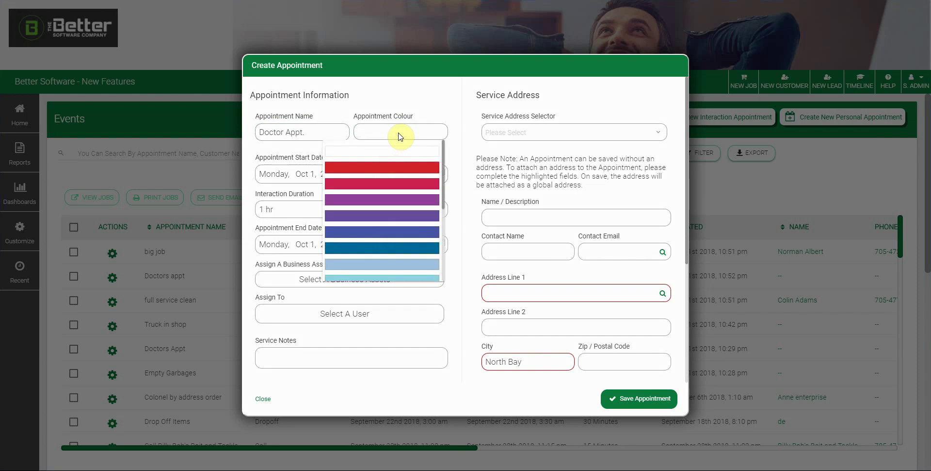
click(411, 169)
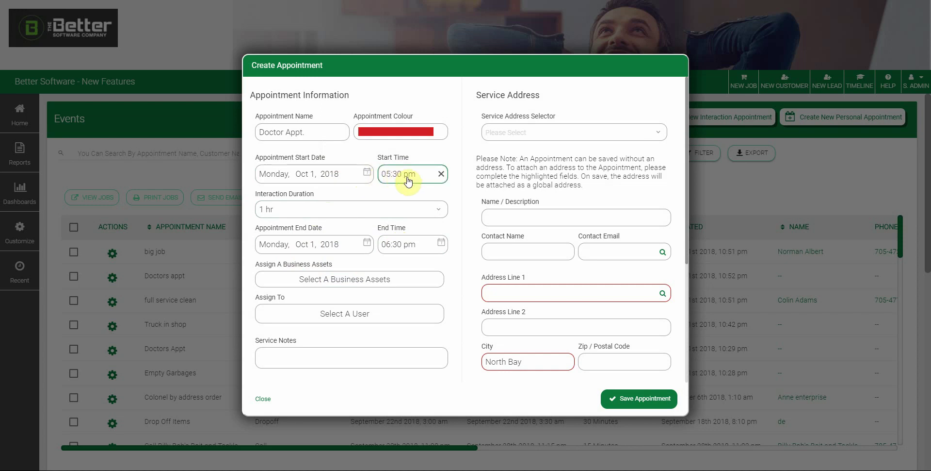
Set the appointment's start to Wednesday, Oct 10, 2018 at 11:00 am.
click(339, 175)
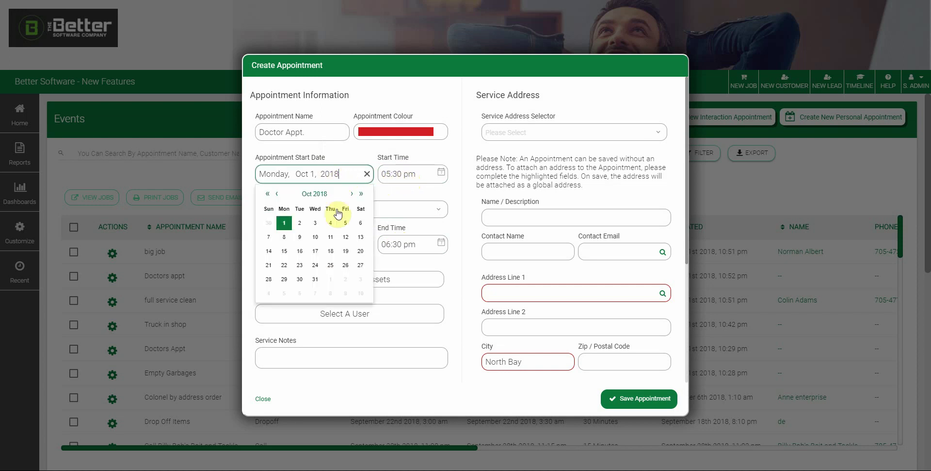
click(315, 237)
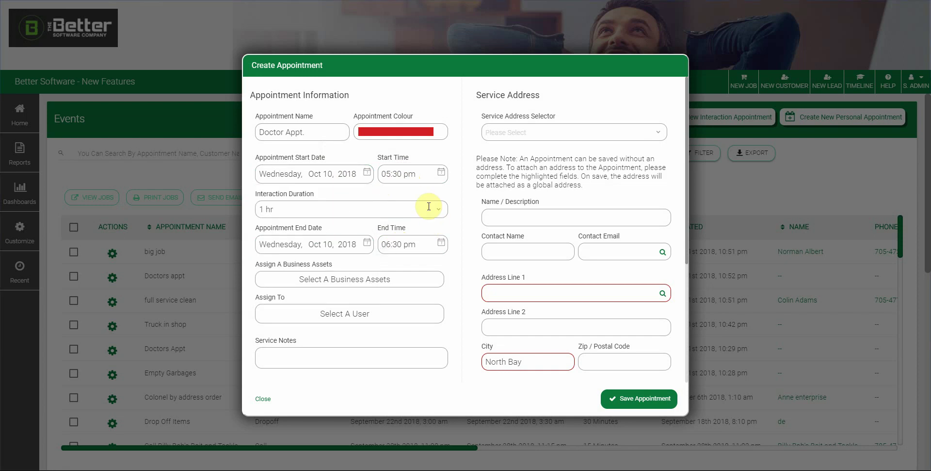
click(410, 173)
scroll(412, 236, down, 12)
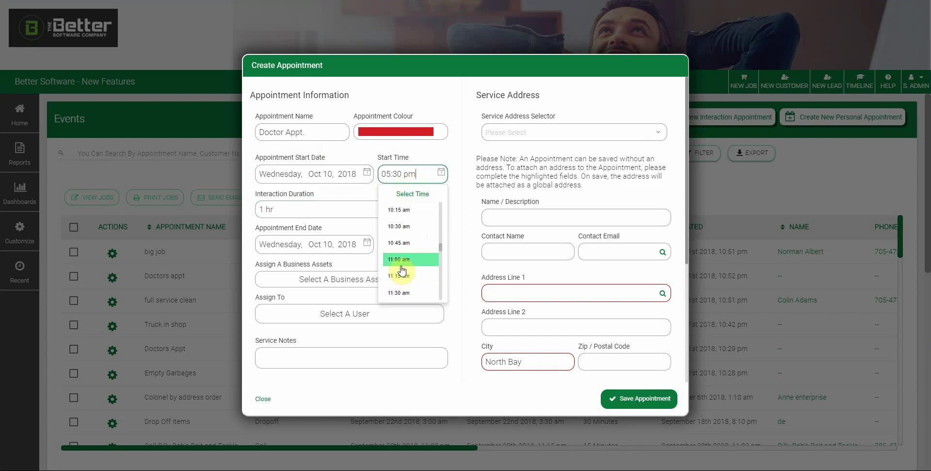
click(401, 260)
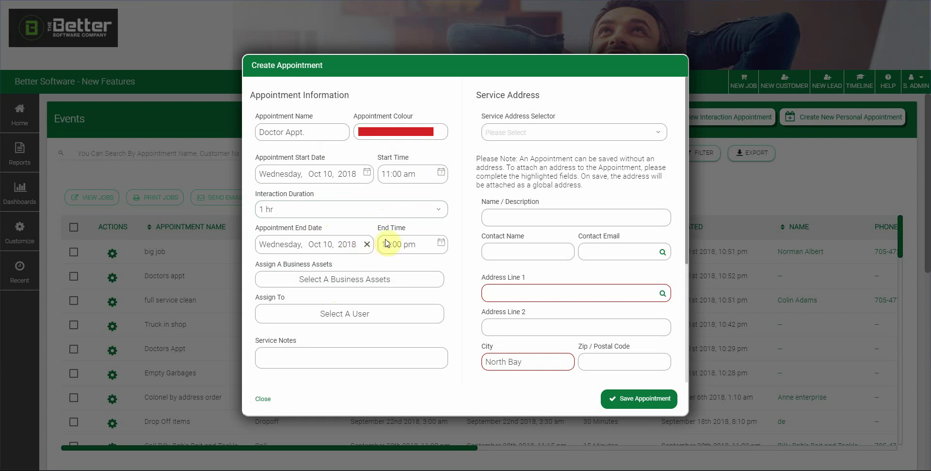
Set the appointment's interaction duration to 2 hr and assign it to the first available user.
click(294, 209)
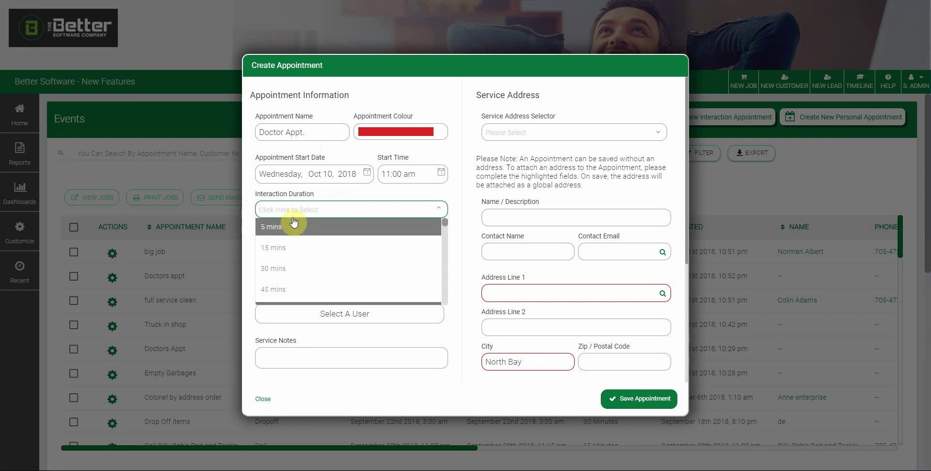
scroll(318, 274, down, 1)
scroll(311, 277, down, 2)
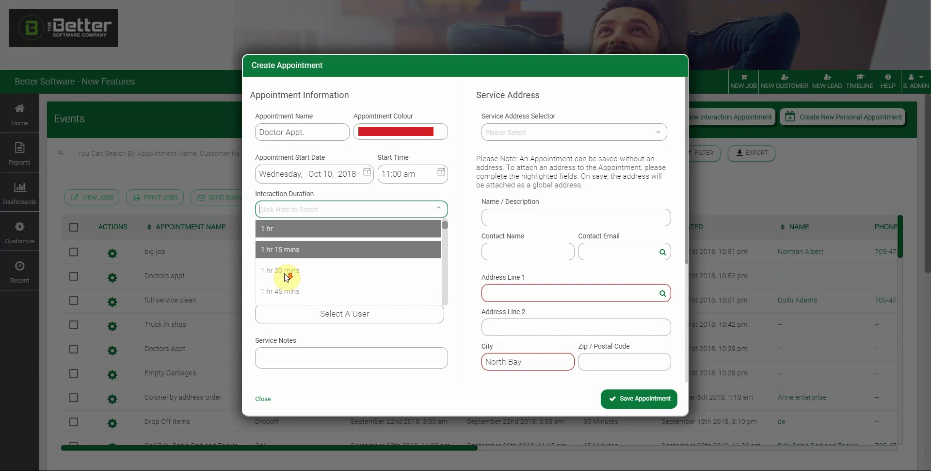
click(284, 300)
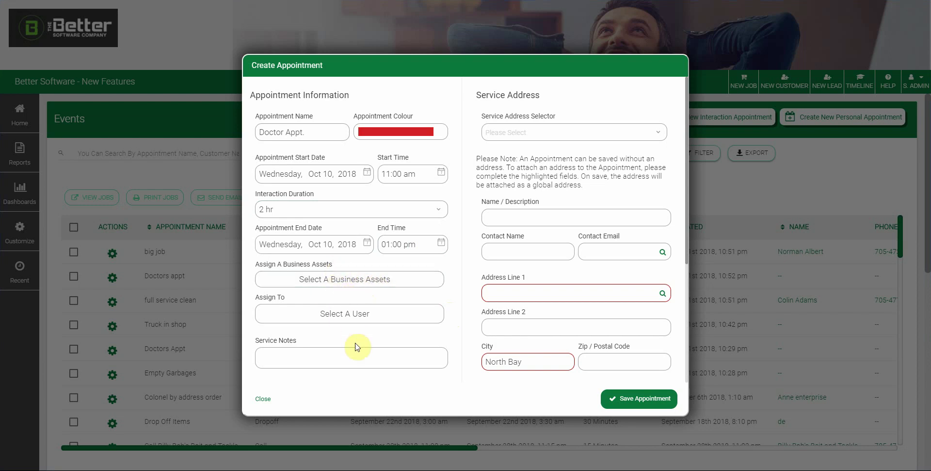
click(356, 318)
click(261, 360)
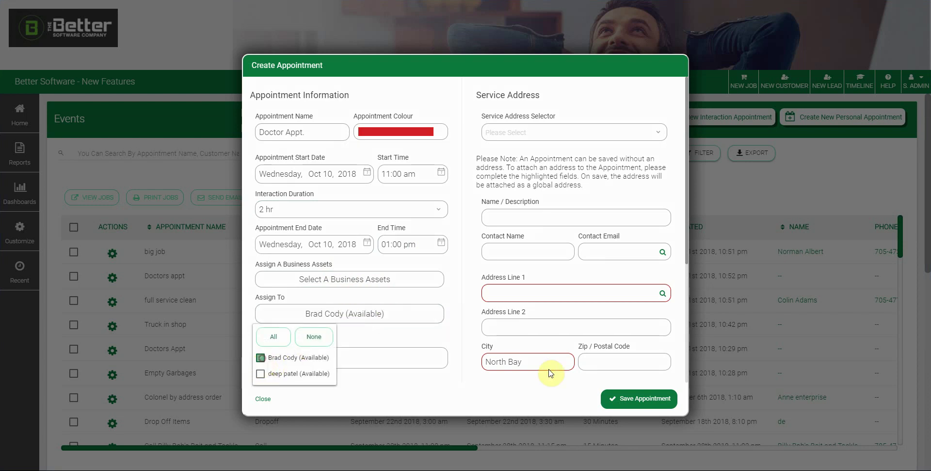
click(406, 392)
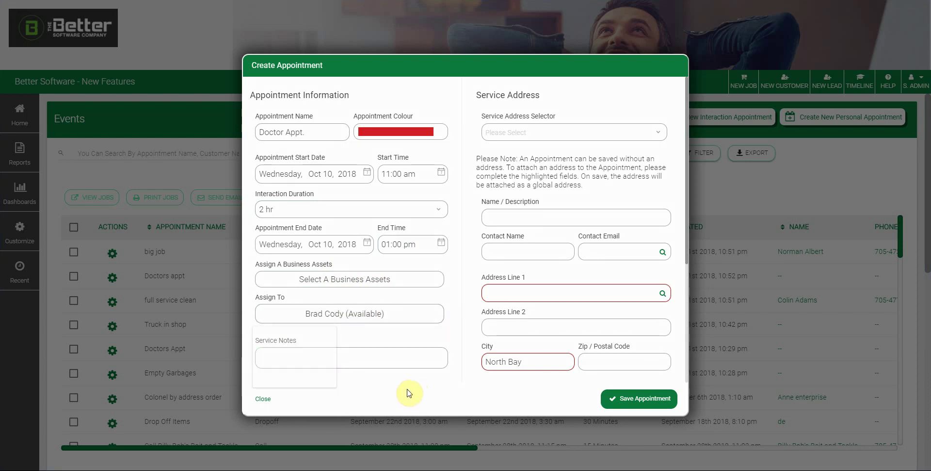
Save the appointment without service notes or an address, and remove the applied filter template from the events list.
click(310, 358)
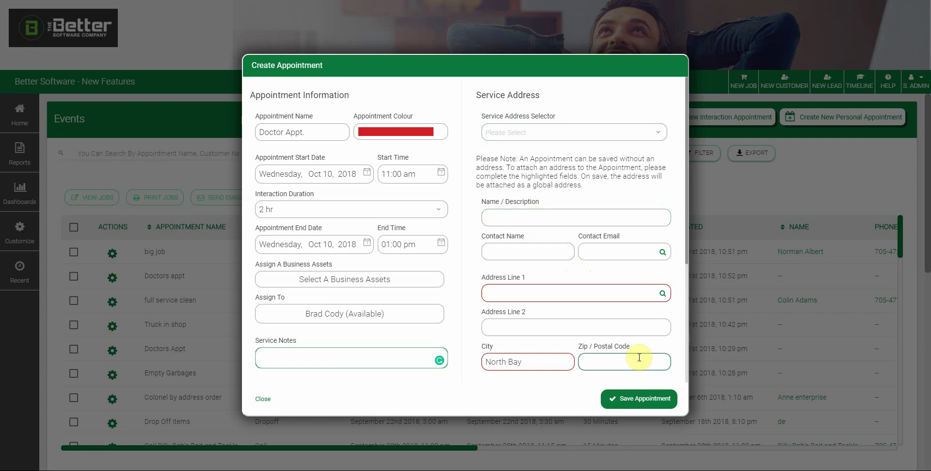
click(640, 400)
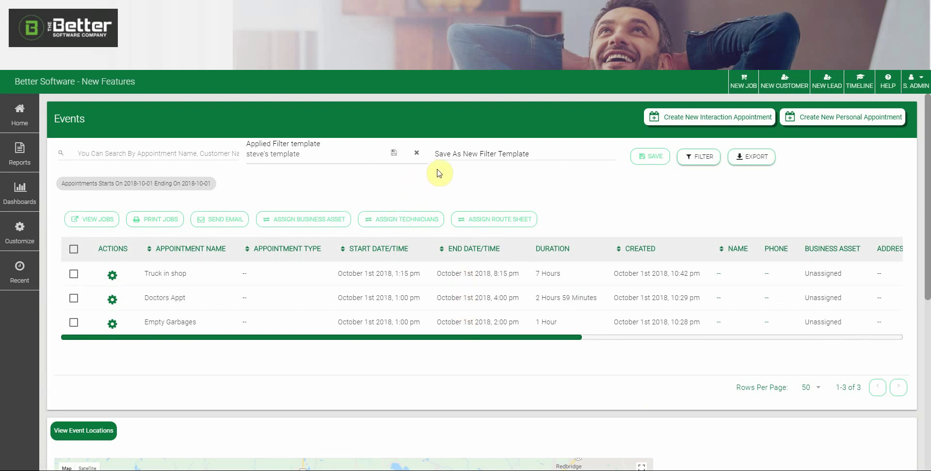
click(416, 153)
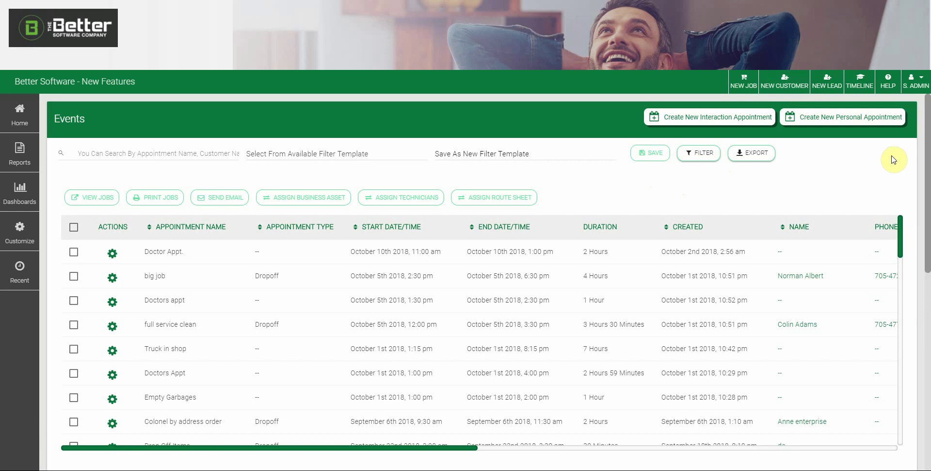
Open the event filter options and review the customer filters, including name, mood, age range, gender and created date.
click(700, 152)
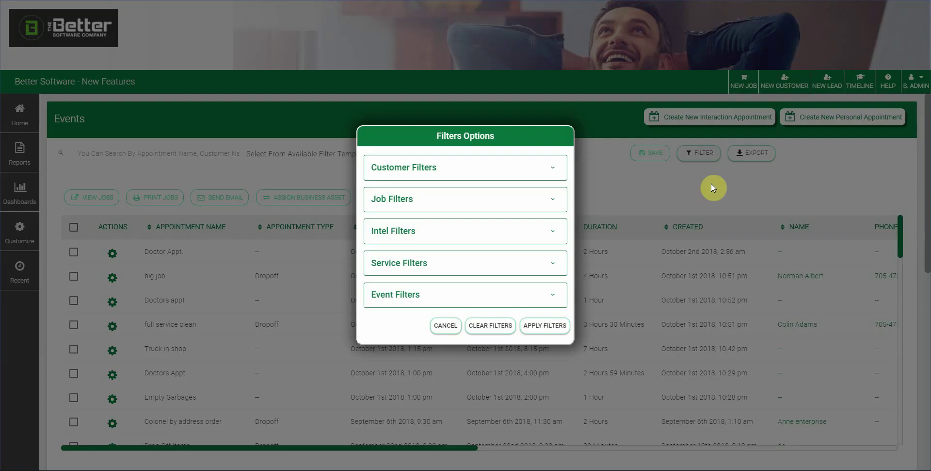
click(544, 198)
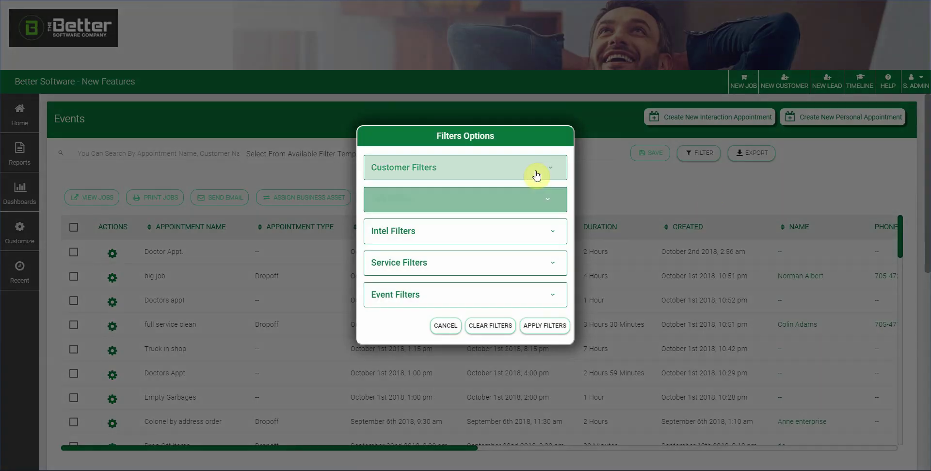
click(536, 175)
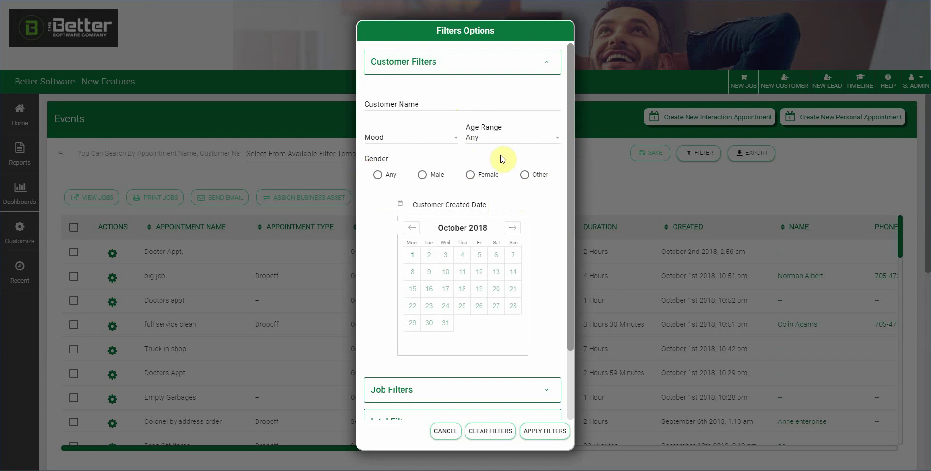
scroll(544, 270, down, 2)
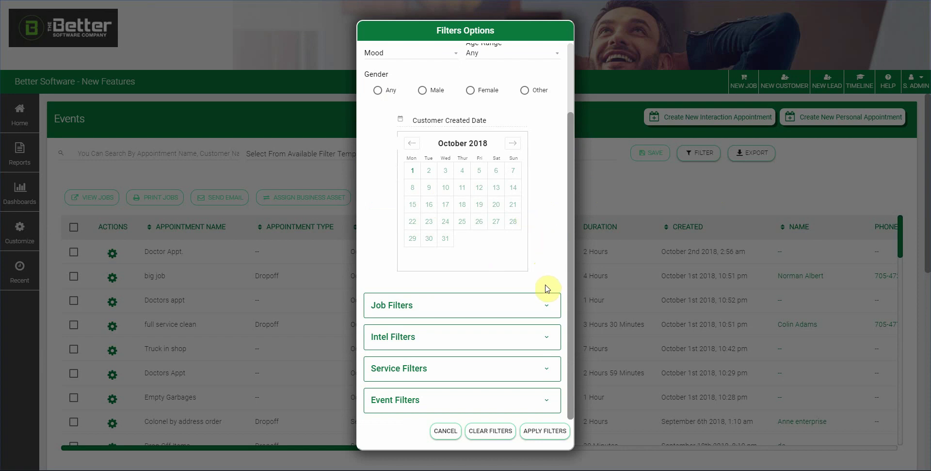
Expand the Job Filters section and review its job number, job status and job creator fields, including the status choices.
click(543, 315)
click(544, 310)
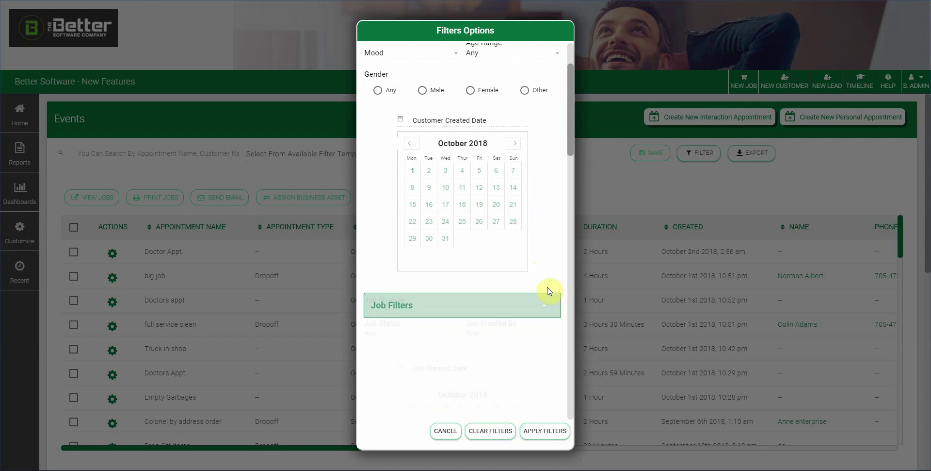
scroll(539, 250, down, 4)
scroll(539, 250, down, 1)
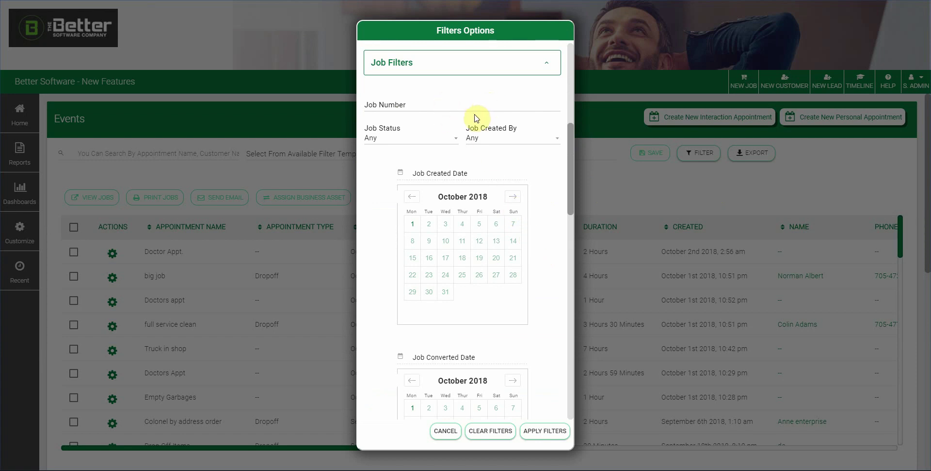
click(456, 141)
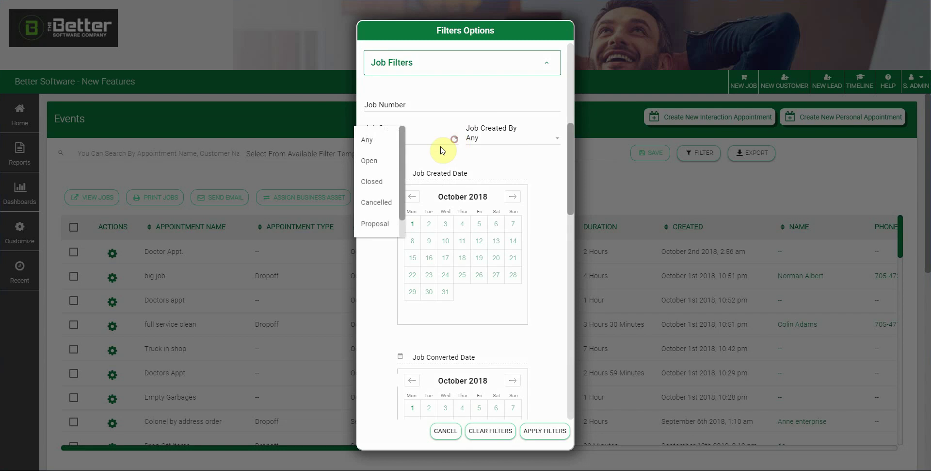
click(428, 158)
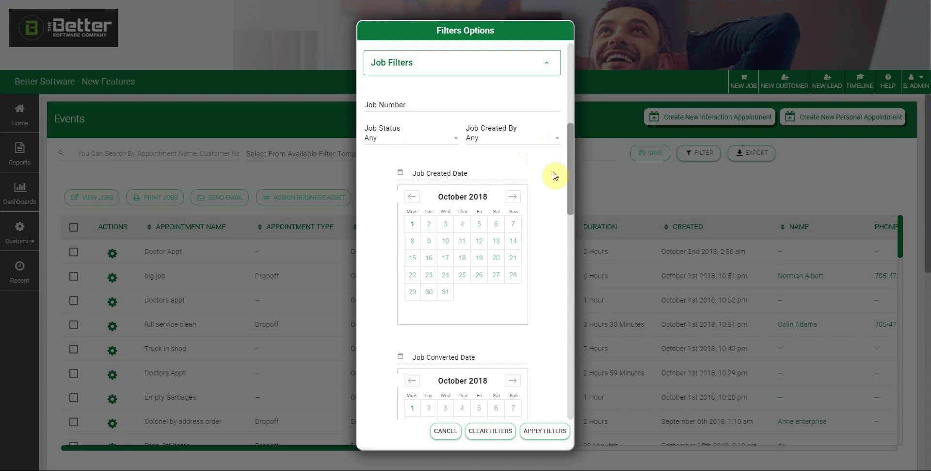
Examine the job filters for created, converted, service, not-serviced and completed dates, plus the balance owing options.
scroll(554, 211, down, 2)
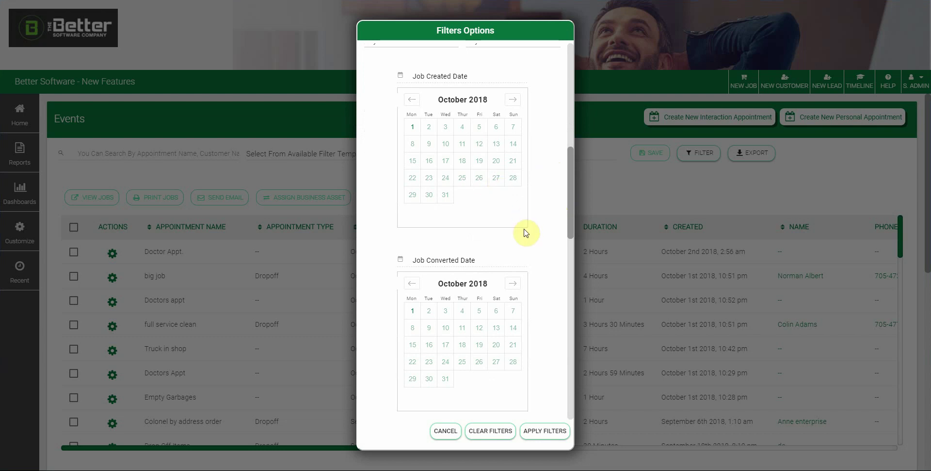
scroll(541, 225, down, 2)
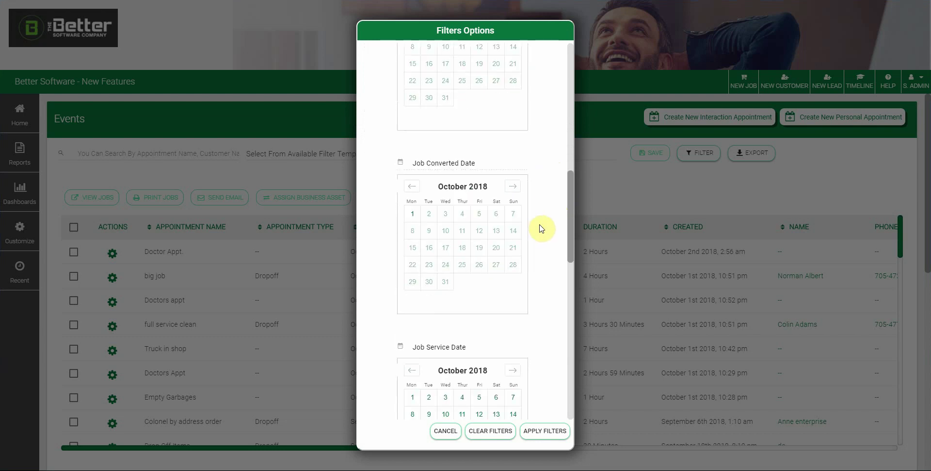
scroll(542, 229, down, 2)
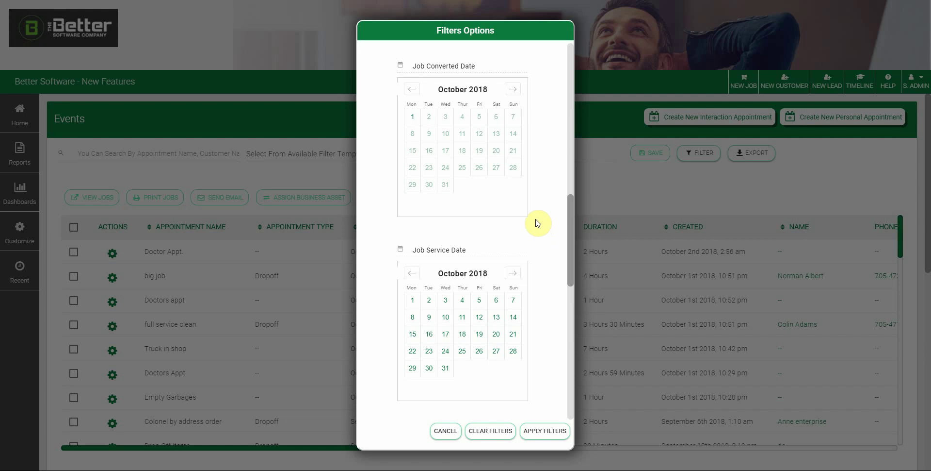
scroll(537, 216, down, 2)
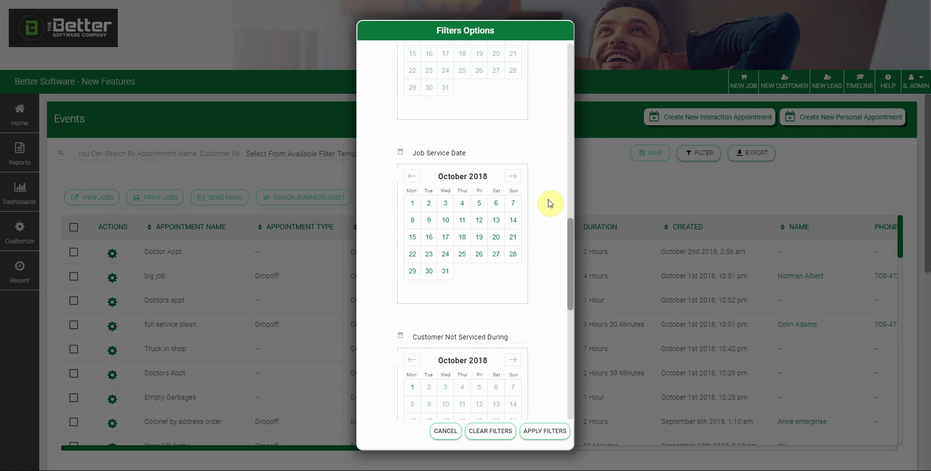
scroll(551, 204, down, 2)
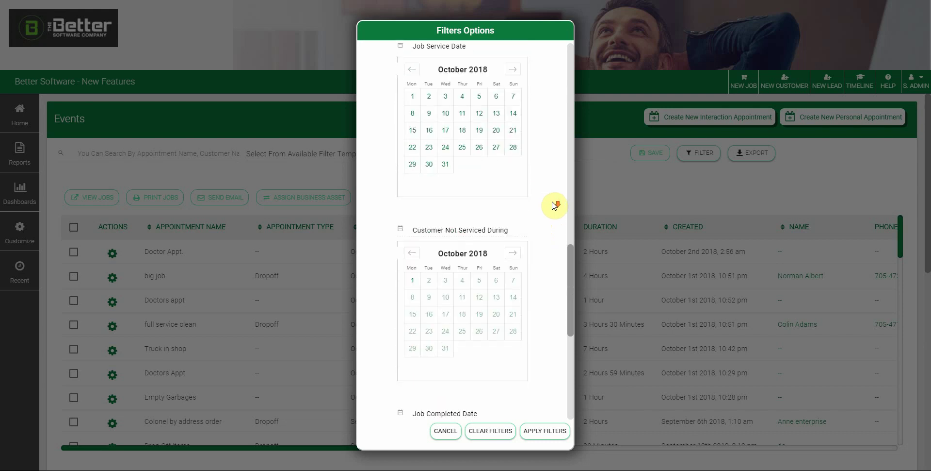
scroll(555, 205, down, 4)
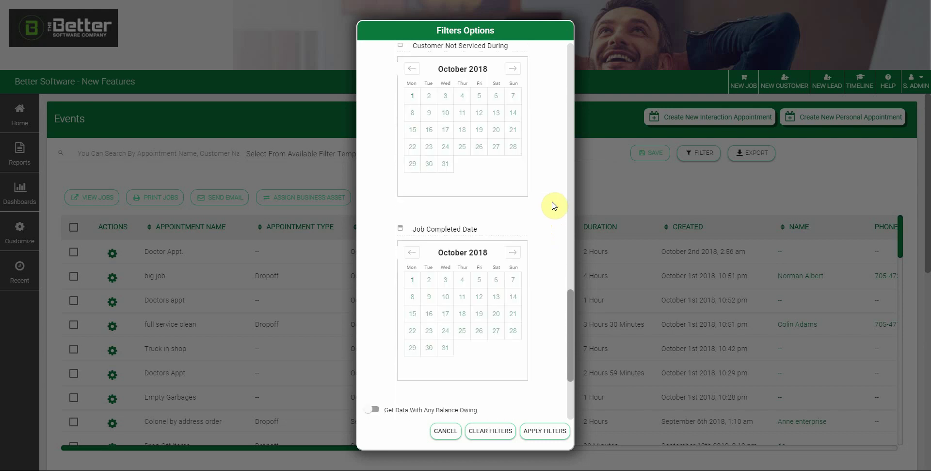
scroll(555, 205, down, 2)
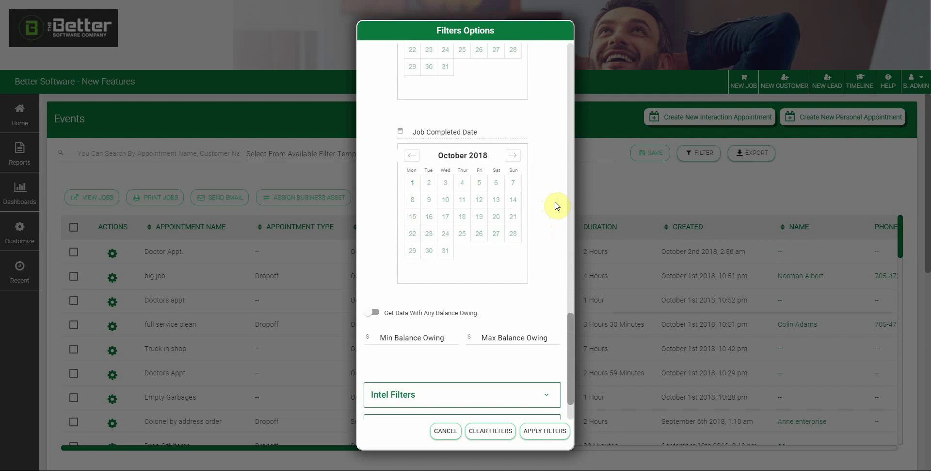
scroll(554, 205, up, 3)
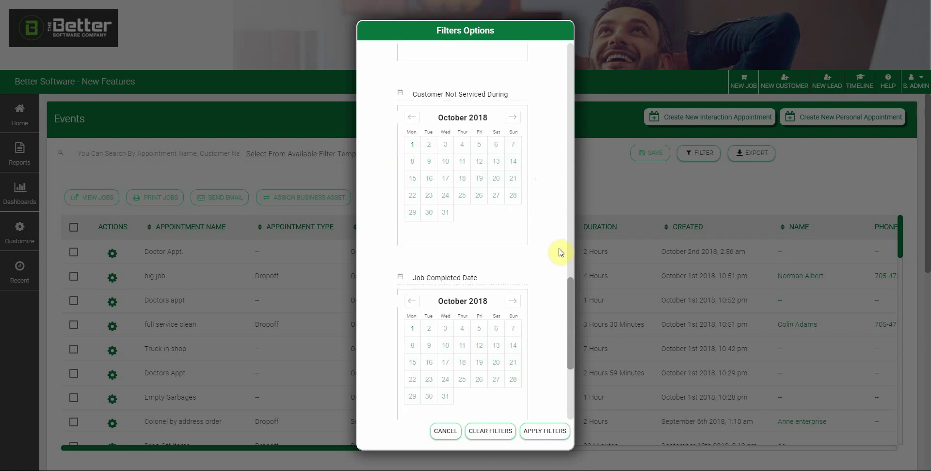
scroll(561, 251, down, 4)
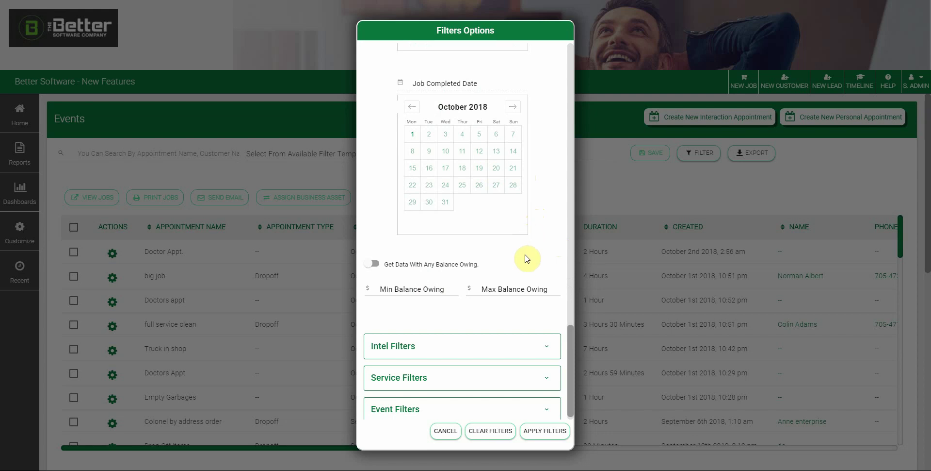
scroll(483, 305, down, 1)
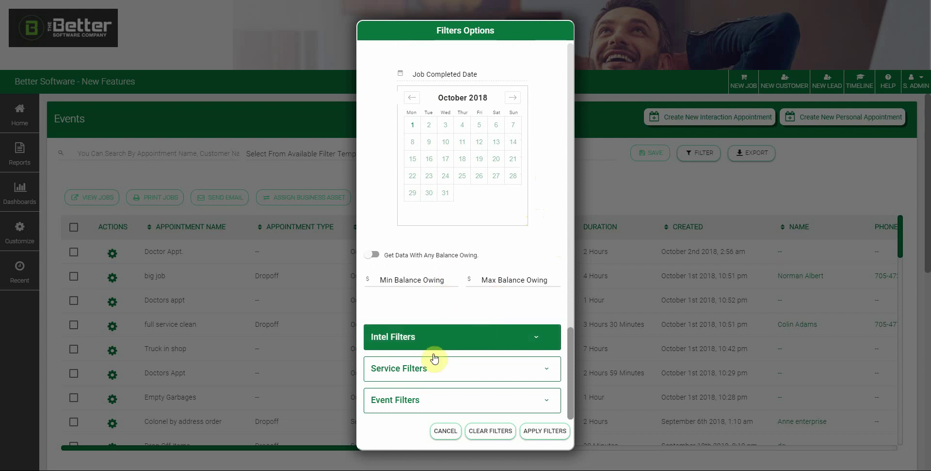
Expand the Intel Filters section, review the intel selector choices, and collapse the section again.
click(461, 339)
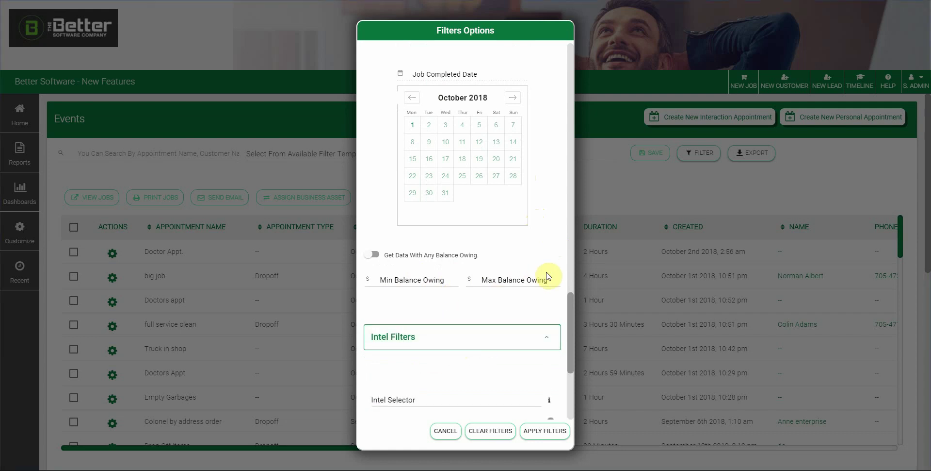
click(489, 273)
scroll(489, 274, down, 5)
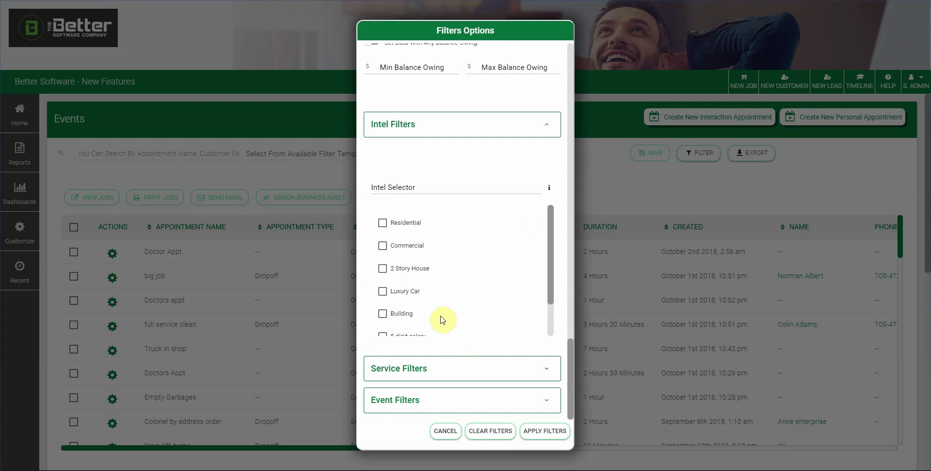
click(476, 130)
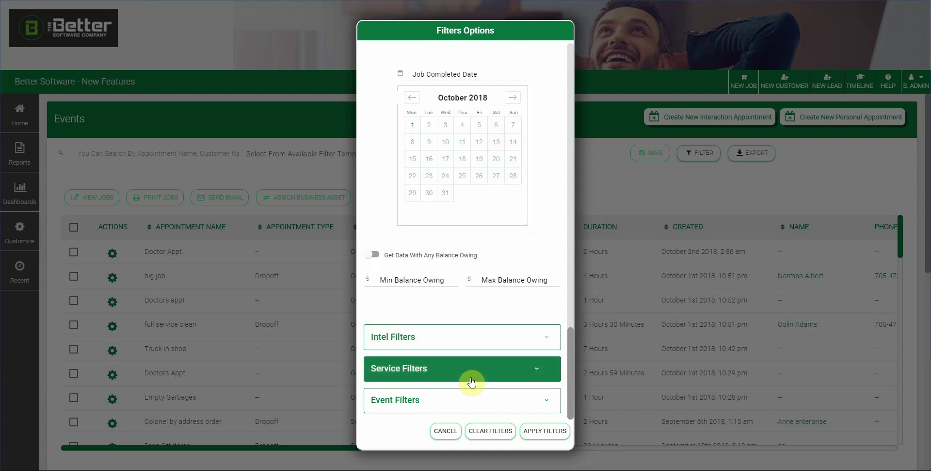
Check the Service Filters section, look over the remaining intel selector choices, and collapse Service Filters.
click(472, 381)
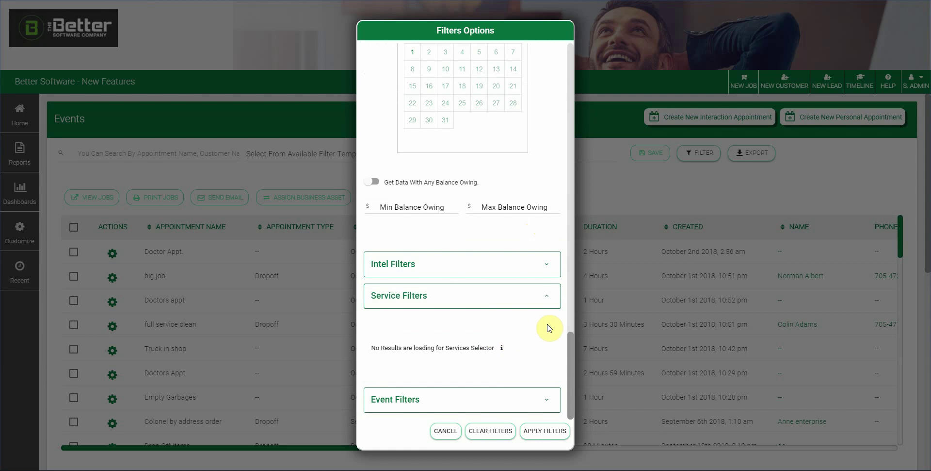
click(467, 267)
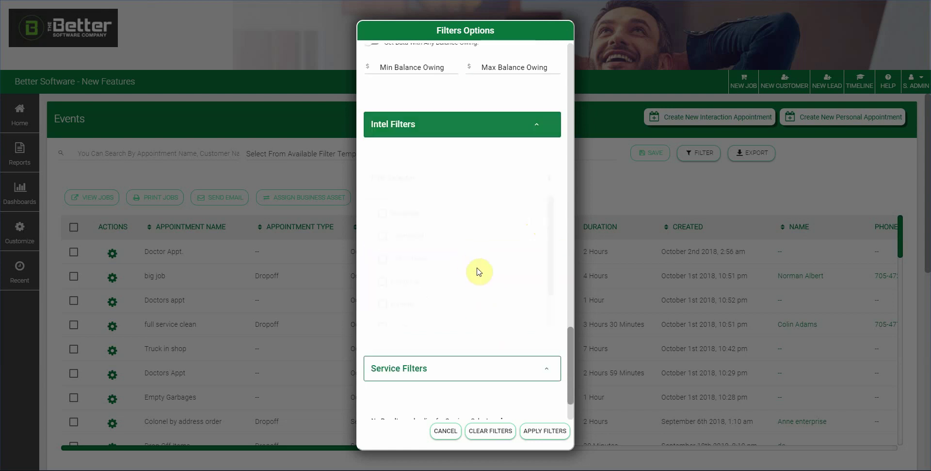
scroll(537, 274, down, 2)
drag(571, 318, 570, 340)
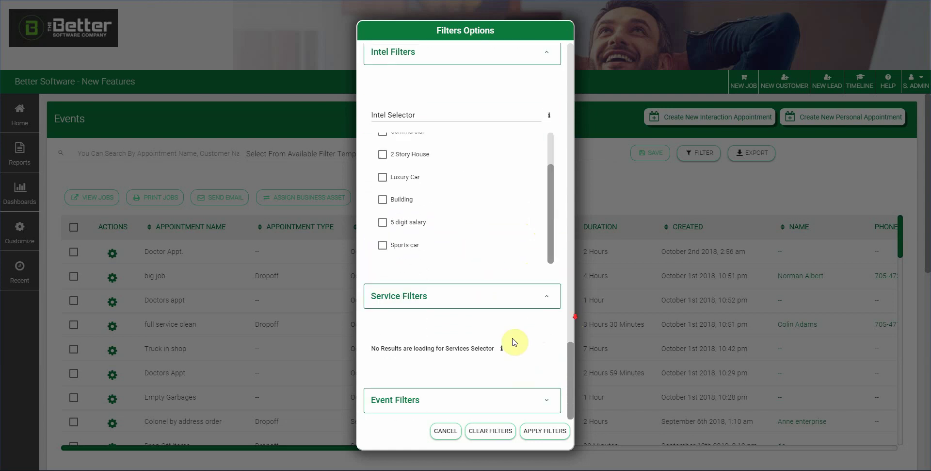
click(471, 300)
Expand the Event Filters section and review the available appointment types.
click(460, 403)
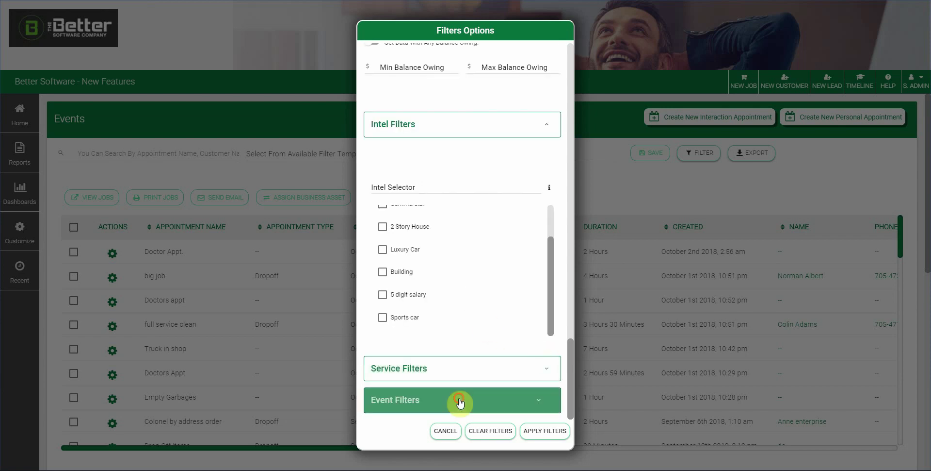
scroll(548, 330, down, 5)
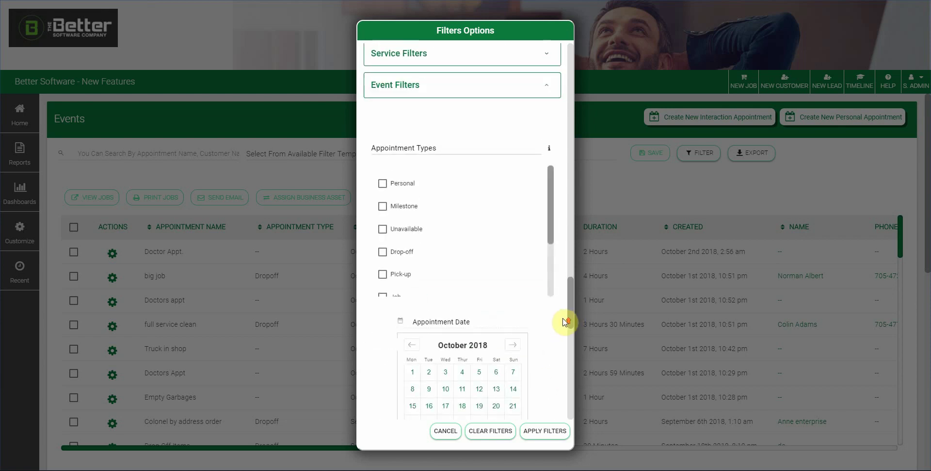
scroll(565, 322, up, 2)
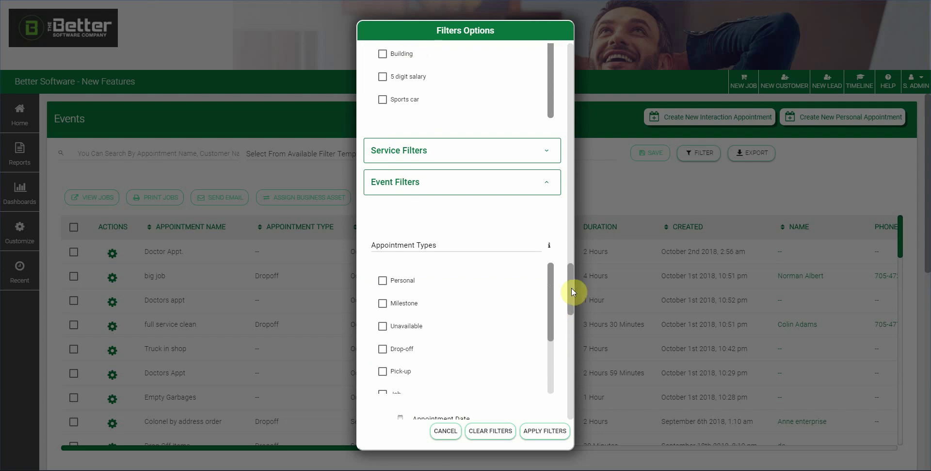
scroll(555, 213, down, 2)
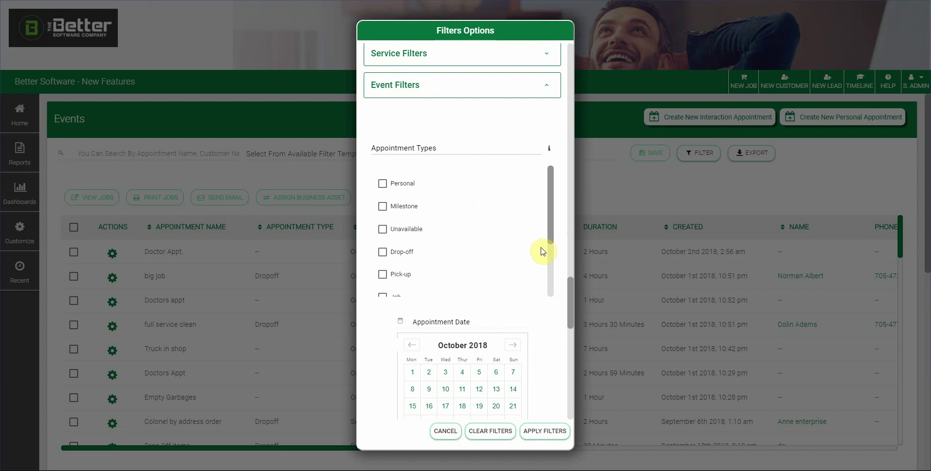
scroll(549, 245, down, 1)
scroll(573, 250, down, 2)
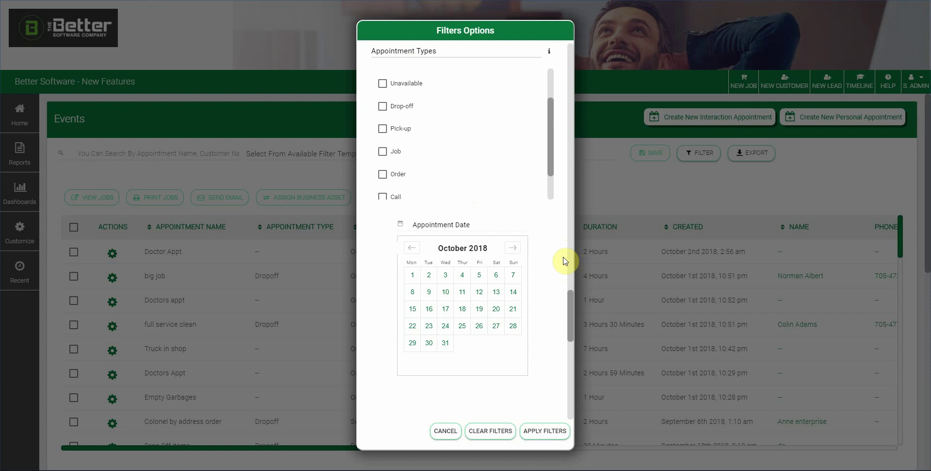
scroll(546, 264, up, 1)
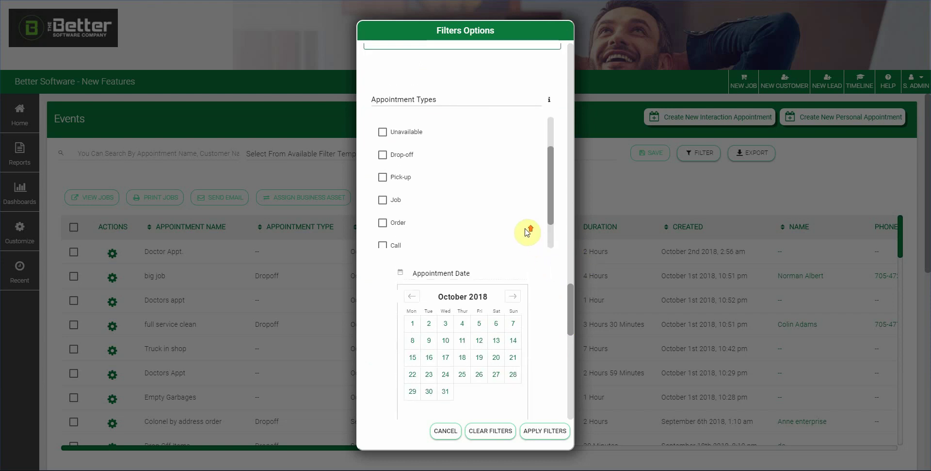
scroll(528, 232, up, 1)
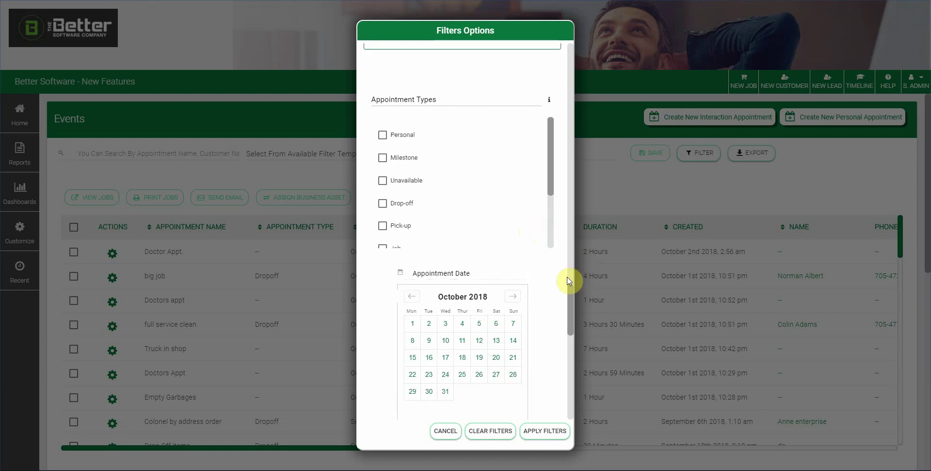
Set the Appointment Date filter range to 2018-10-01 to 2018-10-31.
scroll(569, 281, down, 3)
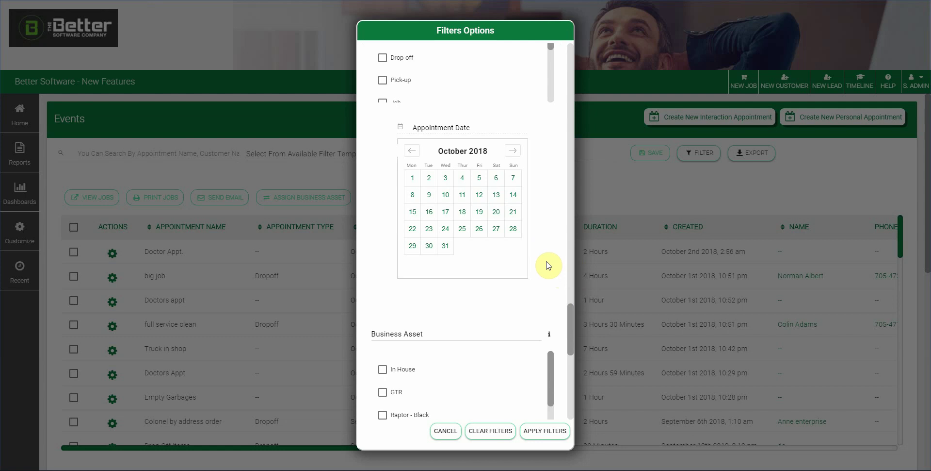
click(418, 180)
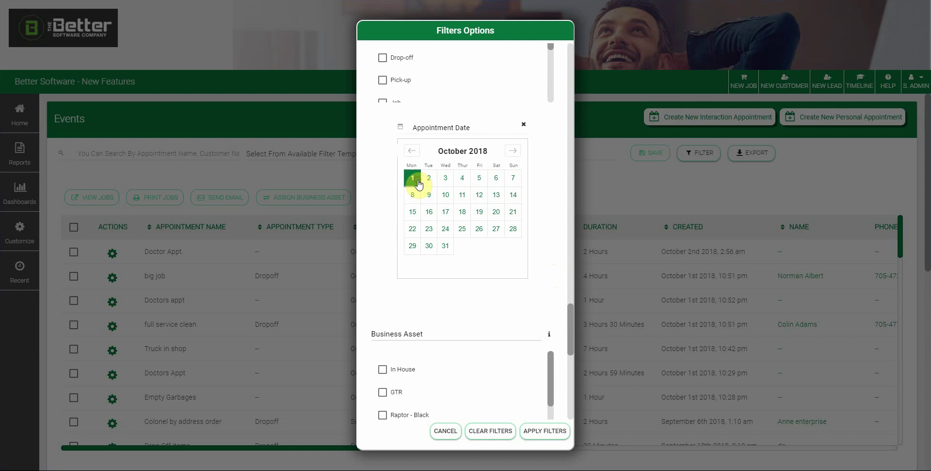
click(444, 246)
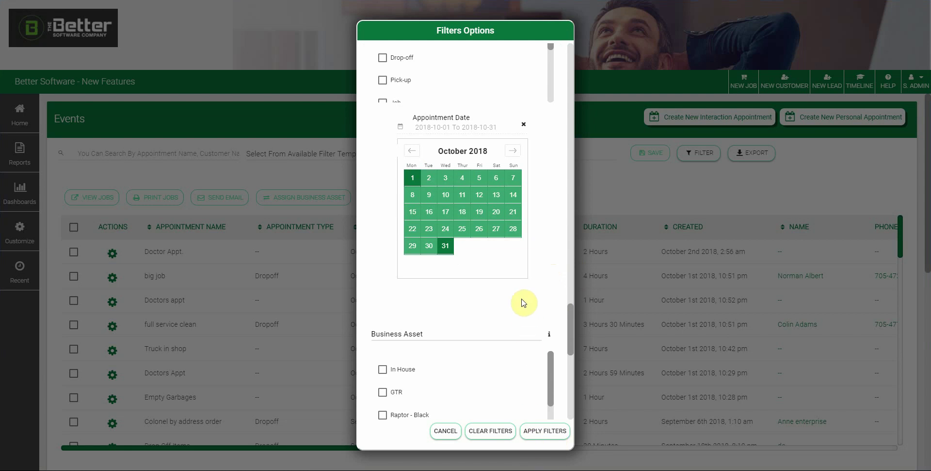
Select Silverado Z71 as the Business Asset in the event filters.
scroll(494, 270, down, 2)
scroll(556, 239, down, 1)
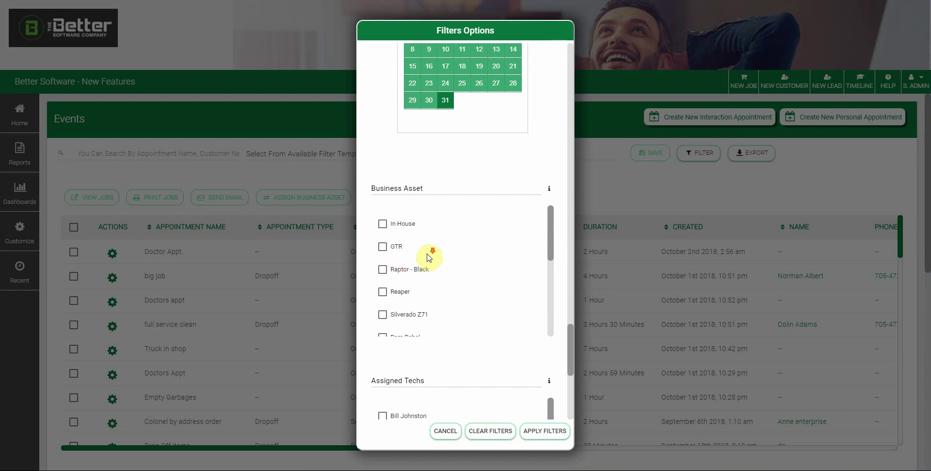
scroll(383, 280, down, 1)
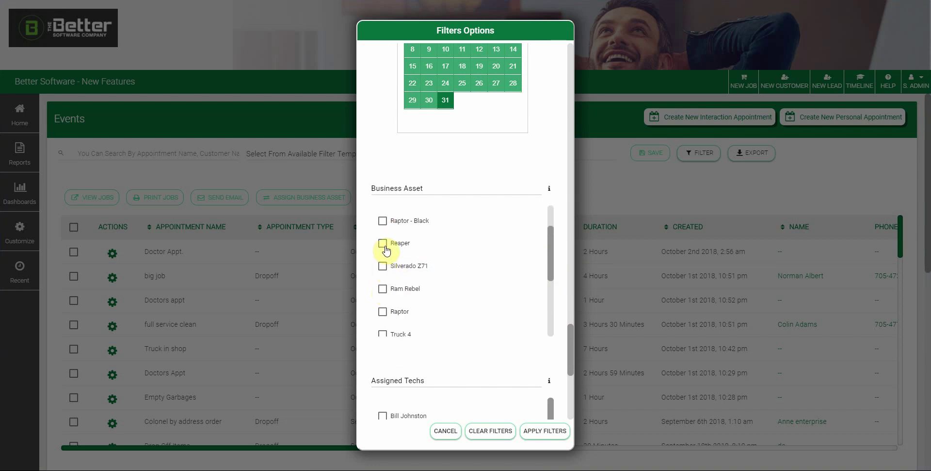
click(383, 267)
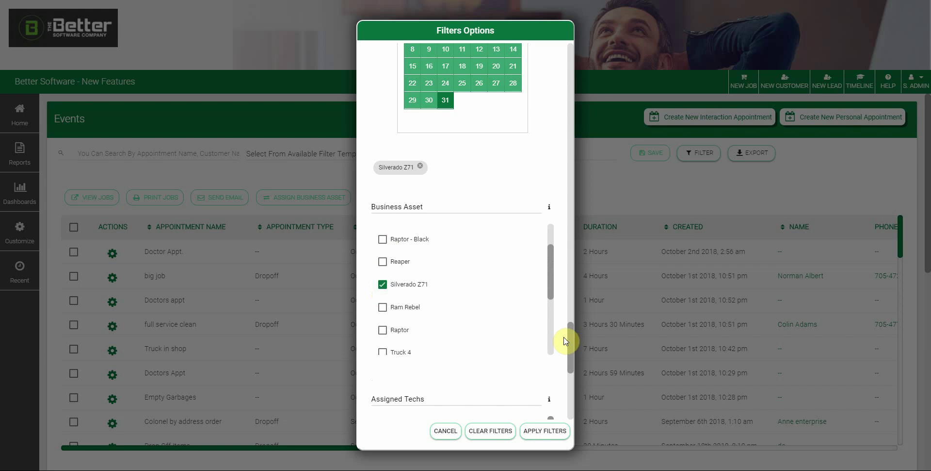
Examine the Assigned Techs and Assigned Pickers lists, review the chosen date and asset filters, and close the filter options without applying them.
scroll(560, 339, down, 4)
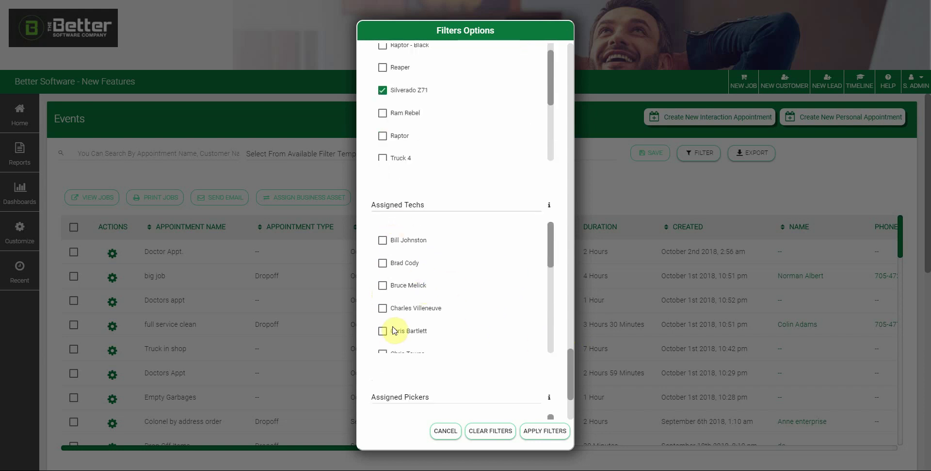
scroll(524, 316, down, 4)
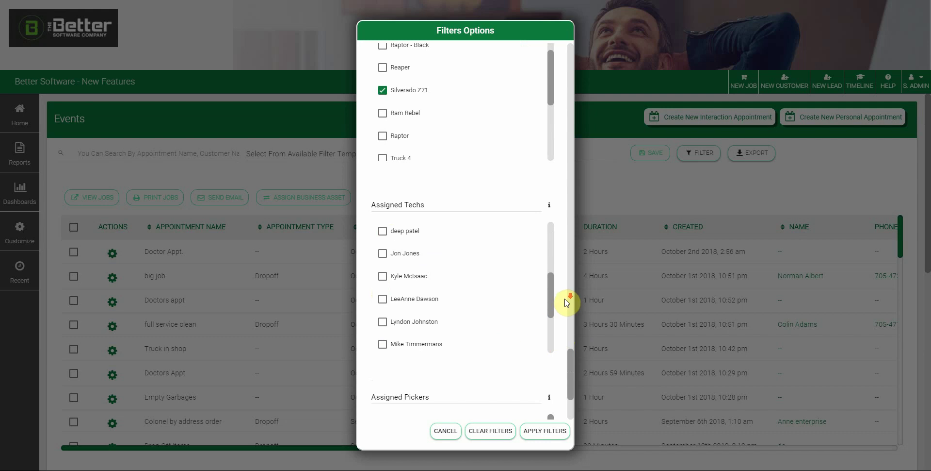
scroll(558, 339, down, 3)
scroll(532, 340, down, 3)
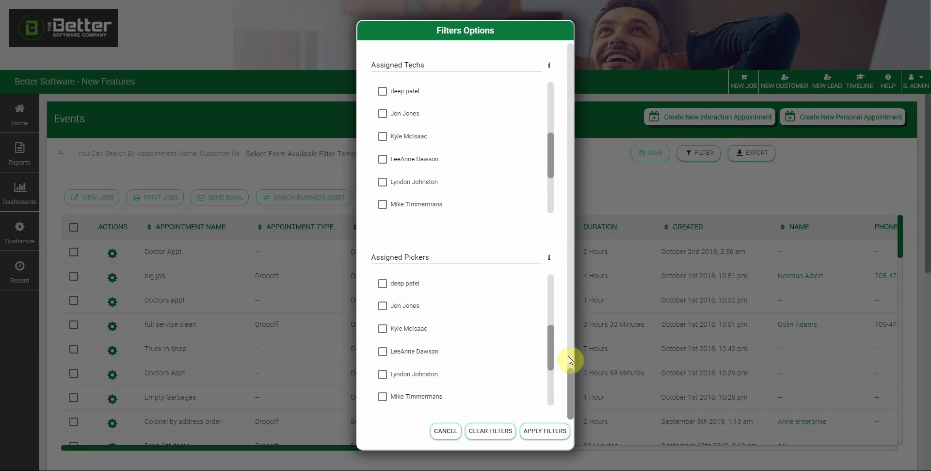
scroll(570, 349, up, 2)
scroll(570, 349, up, 2)
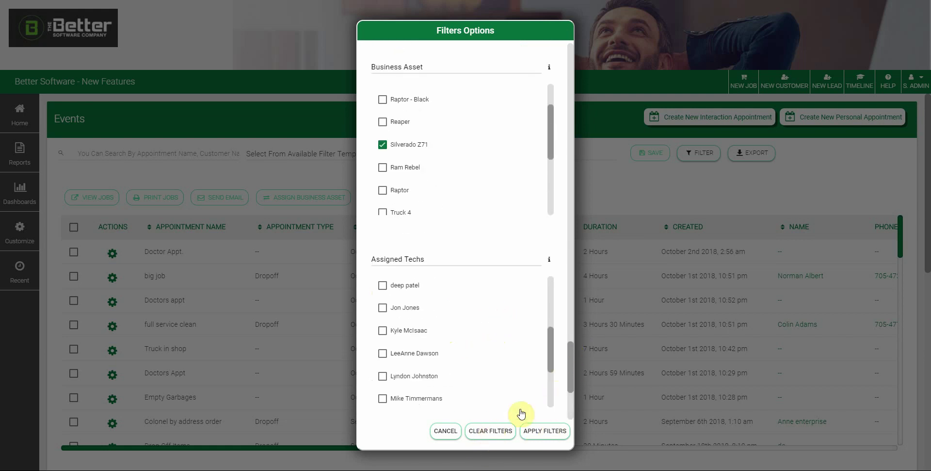
scroll(555, 358, up, 4)
scroll(556, 358, up, 3)
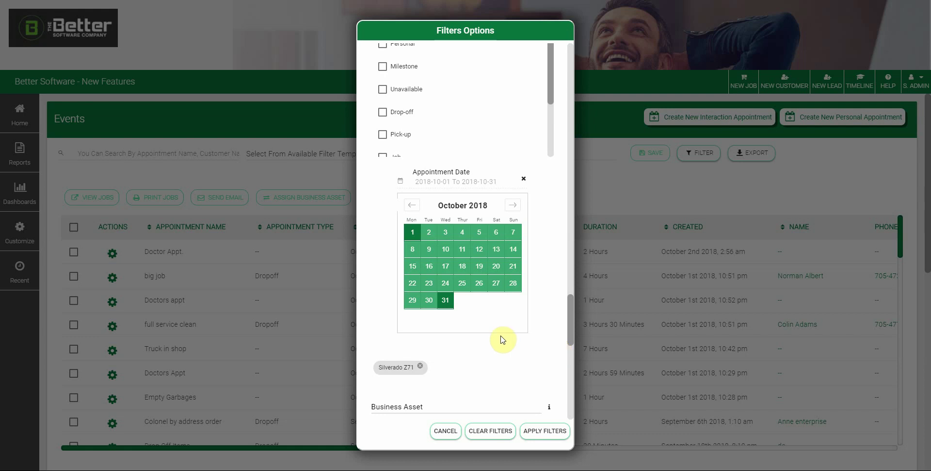
key(Escape)
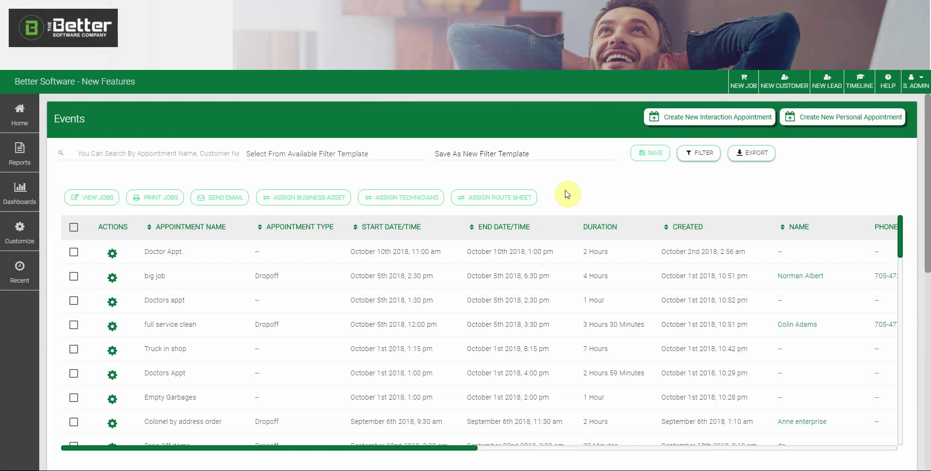
Open the Doctor Appt. event for editing, review its appointment details, and close it without saving.
click(114, 258)
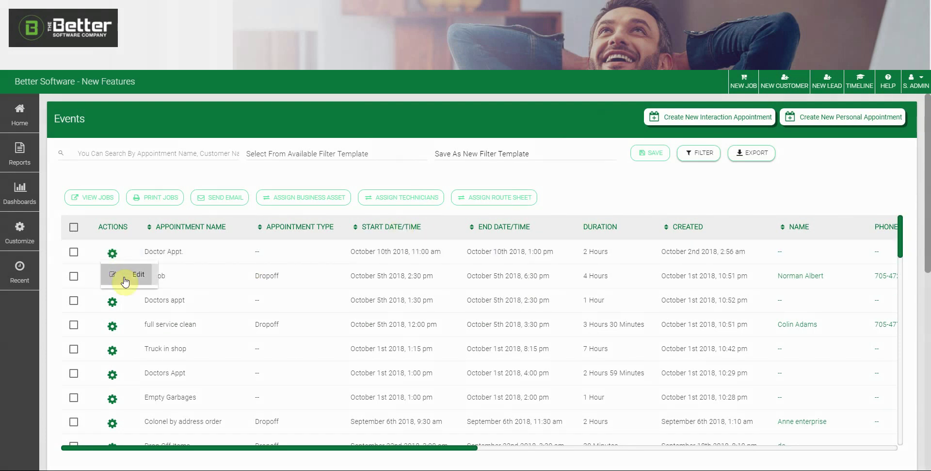
click(125, 280)
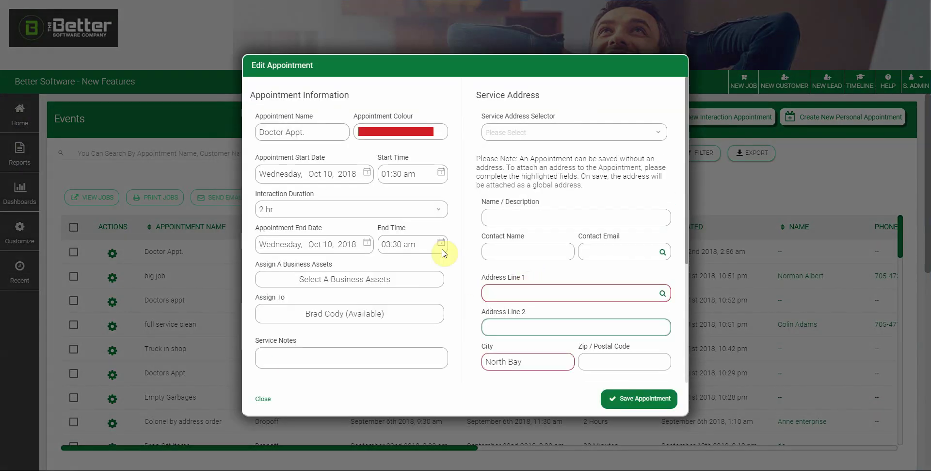
click(263, 397)
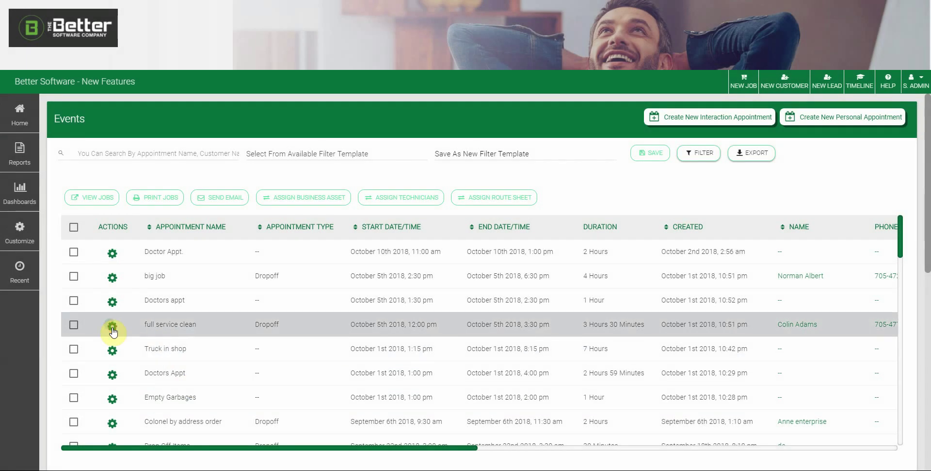
Open Punch In/Out for the full service clean event, review the punch-out date and time, and cancel.
click(112, 327)
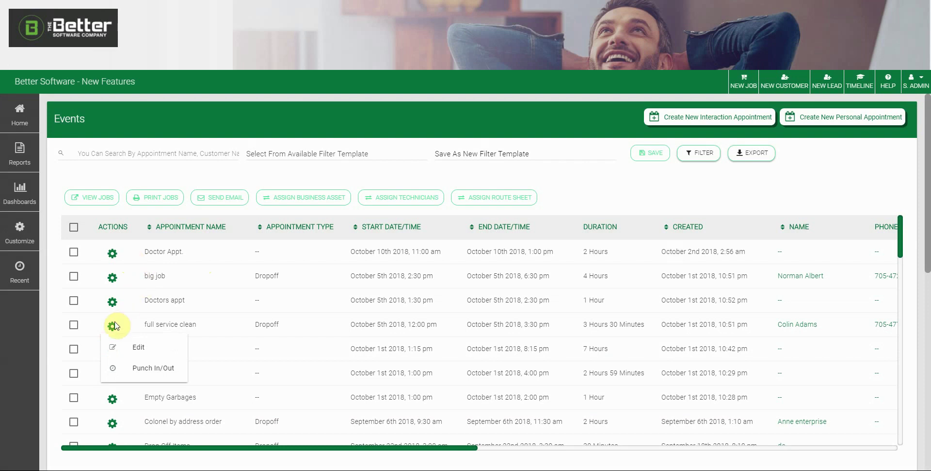
click(121, 368)
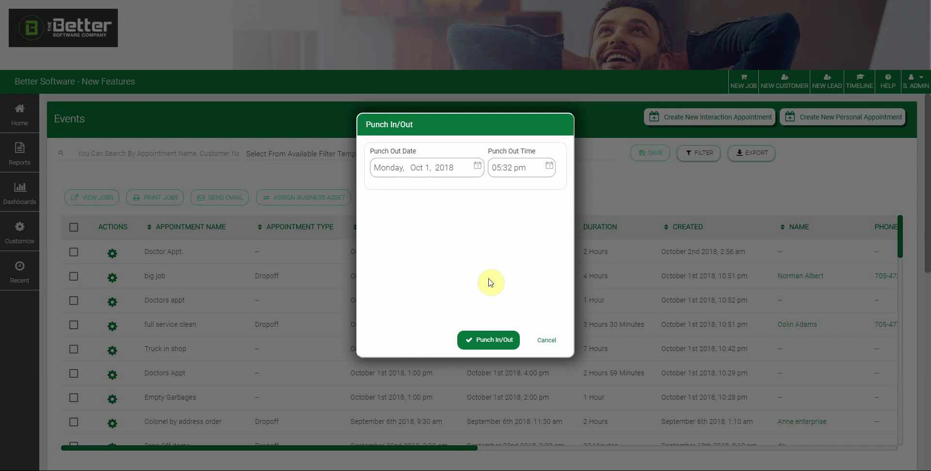
click(547, 339)
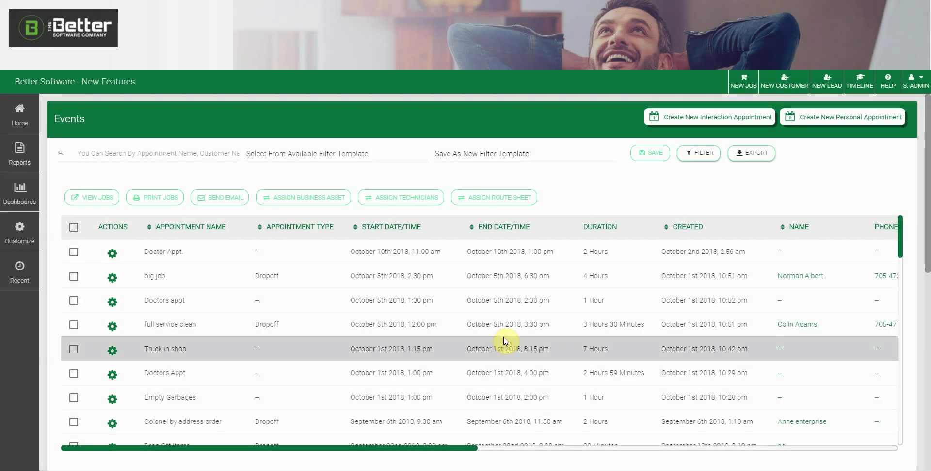